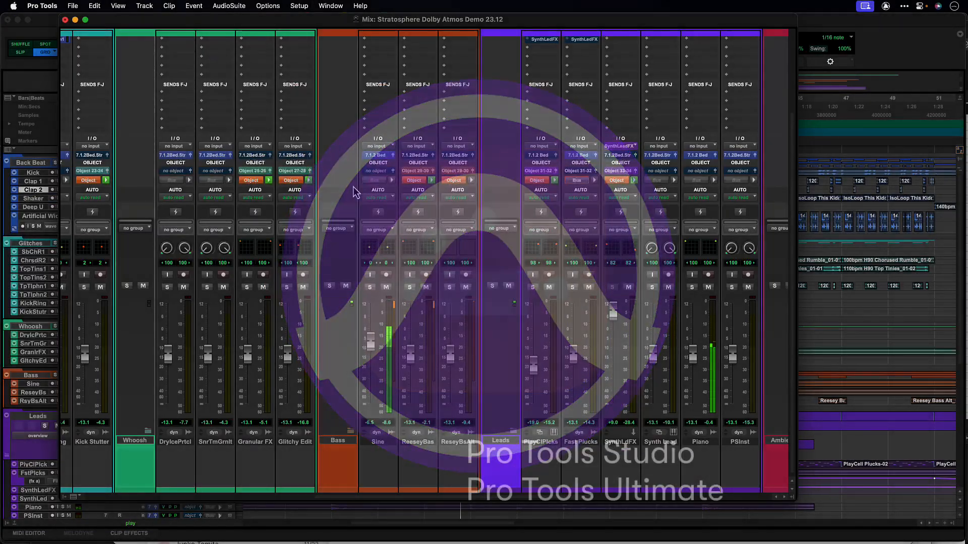
Bring up the session's Edit window and open the Dolby Atmos Renderer.
key(super+equal)
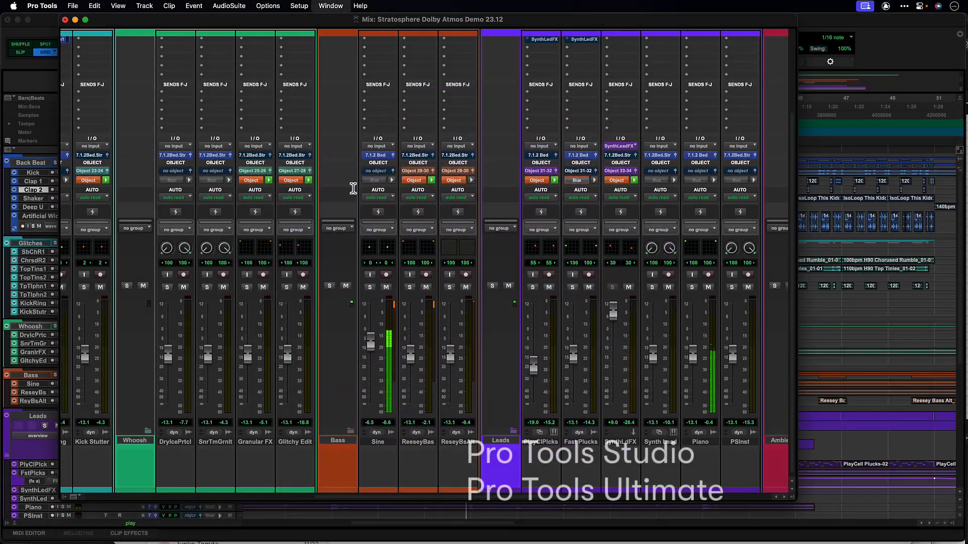
click(331, 5)
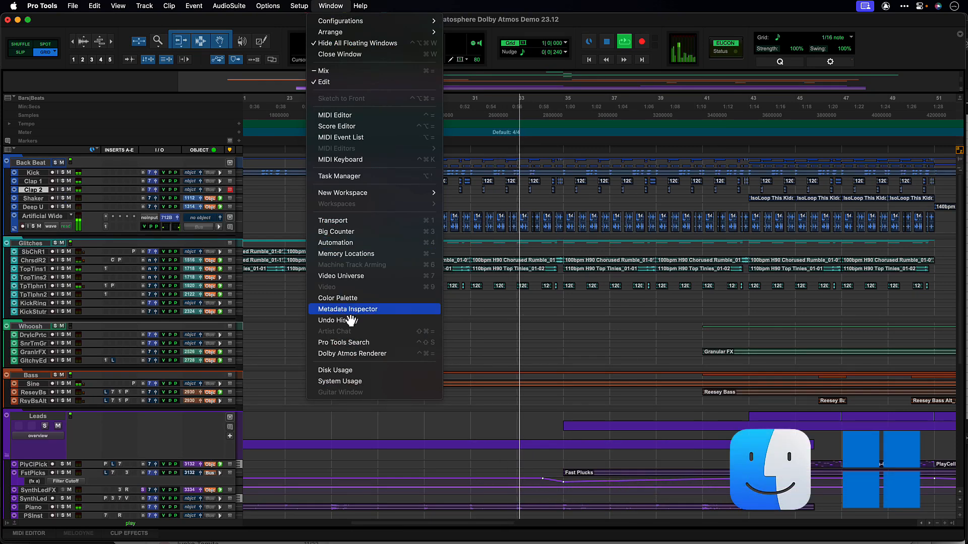
click(351, 355)
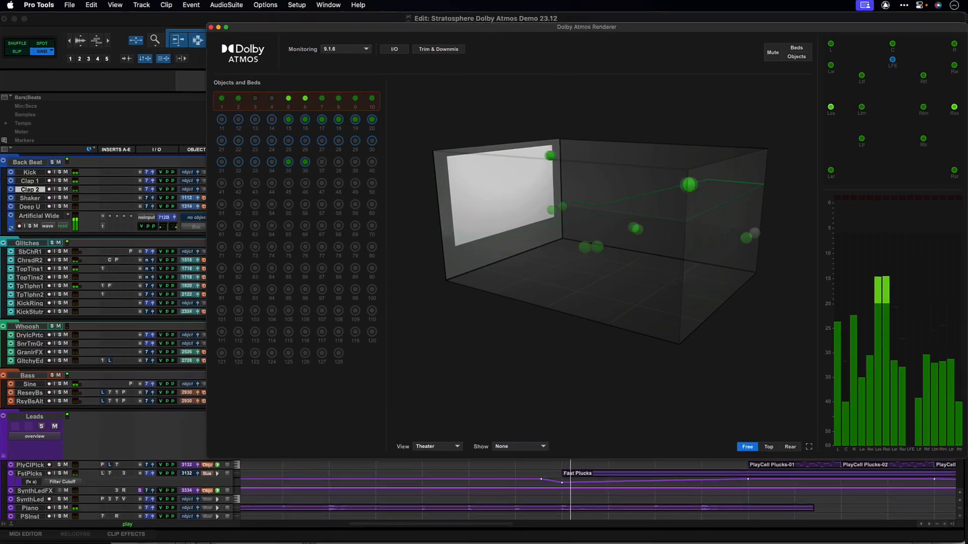
Set the Dolby Atmos Renderer's monitoring format to Binaural after viewing the object room from several angles.
drag(716, 257, 583, 269)
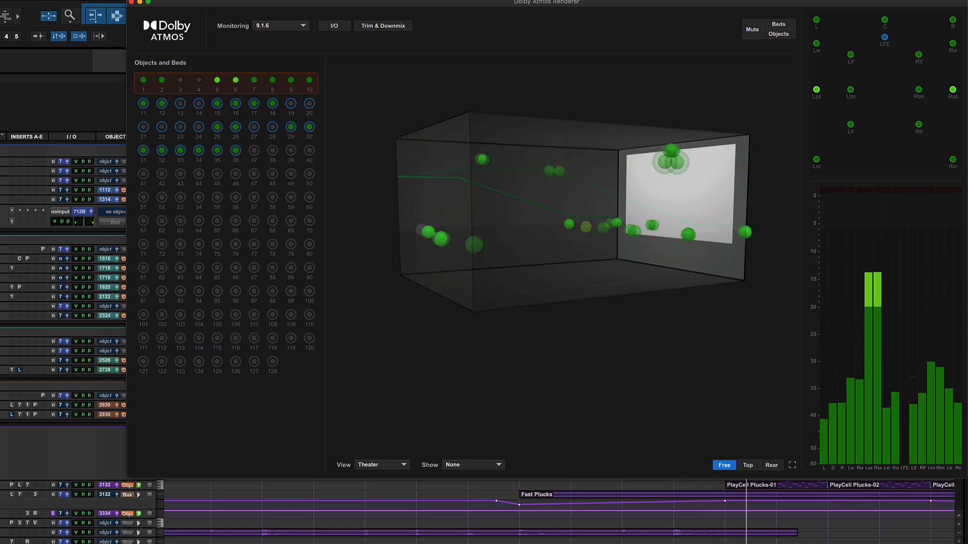
drag(524, 222, 635, 262)
drag(443, 293, 473, 258)
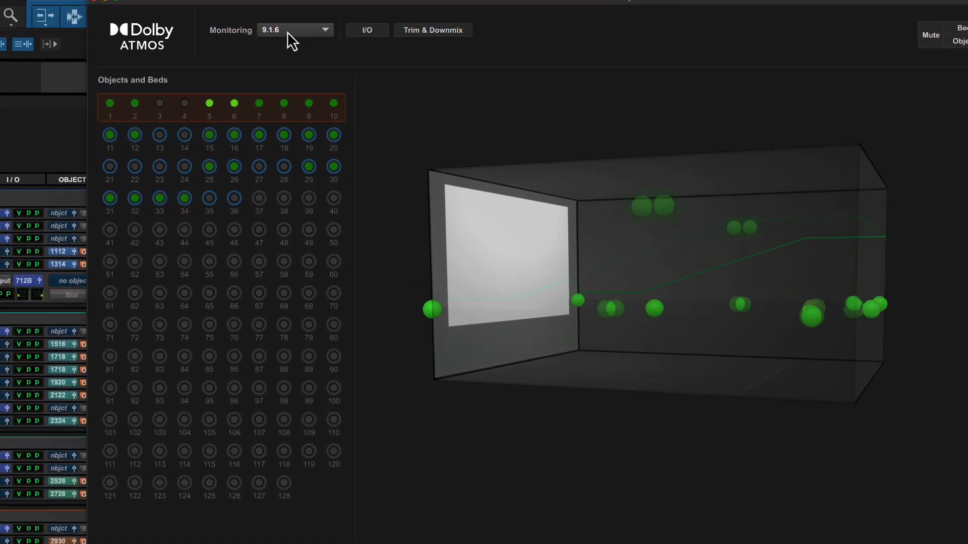
click(288, 29)
click(311, 154)
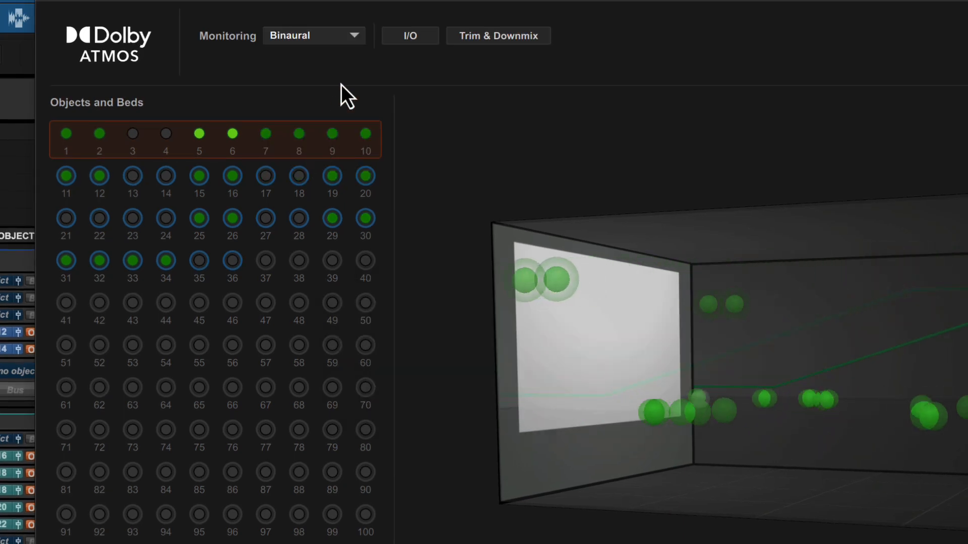
Open the Dolby Atmos I/O setup from the renderer and look over Object 11-12's group choices and the trim and downmix settings.
click(401, 34)
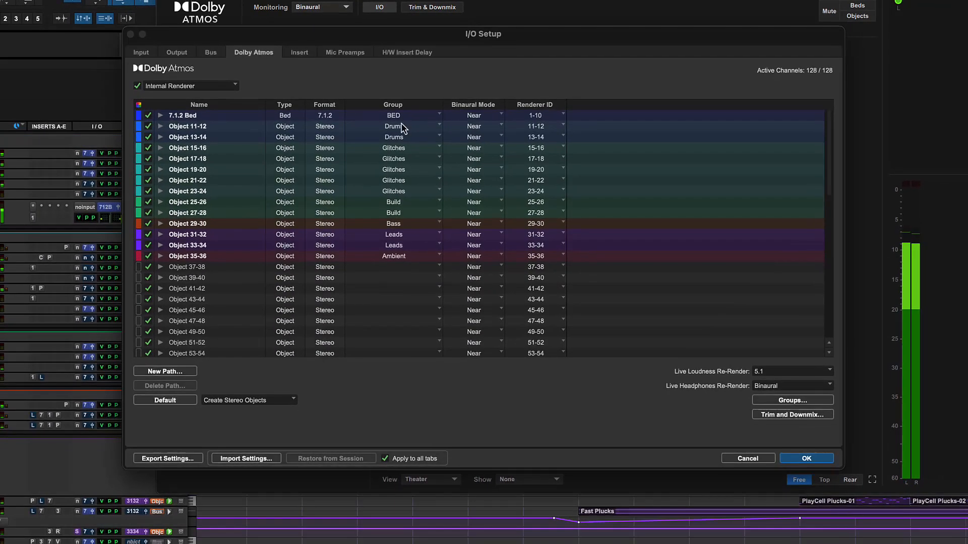
click(439, 127)
click(439, 127)
click(770, 419)
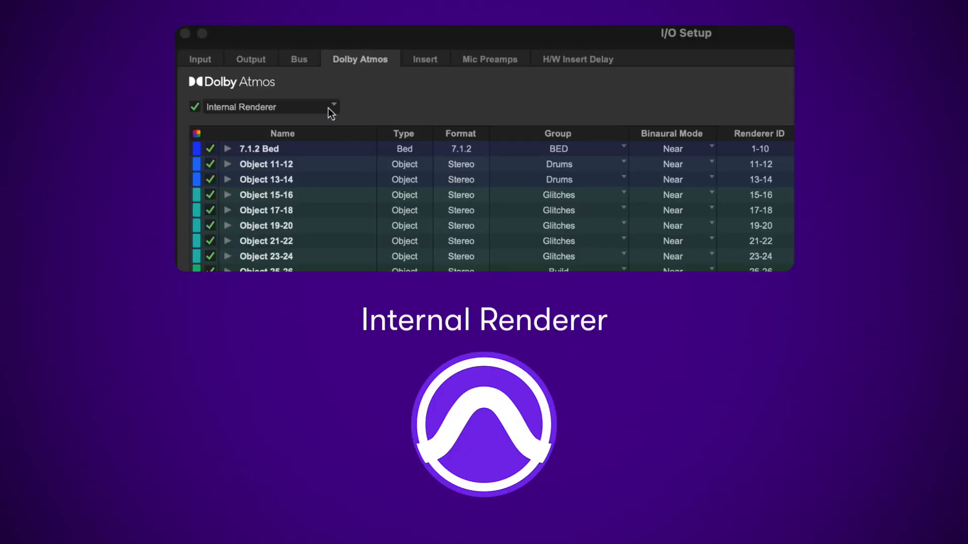
Switch the Dolby Atmos setup to External Renderer and choose 192.168.1.215 as the renderer host.
click(328, 108)
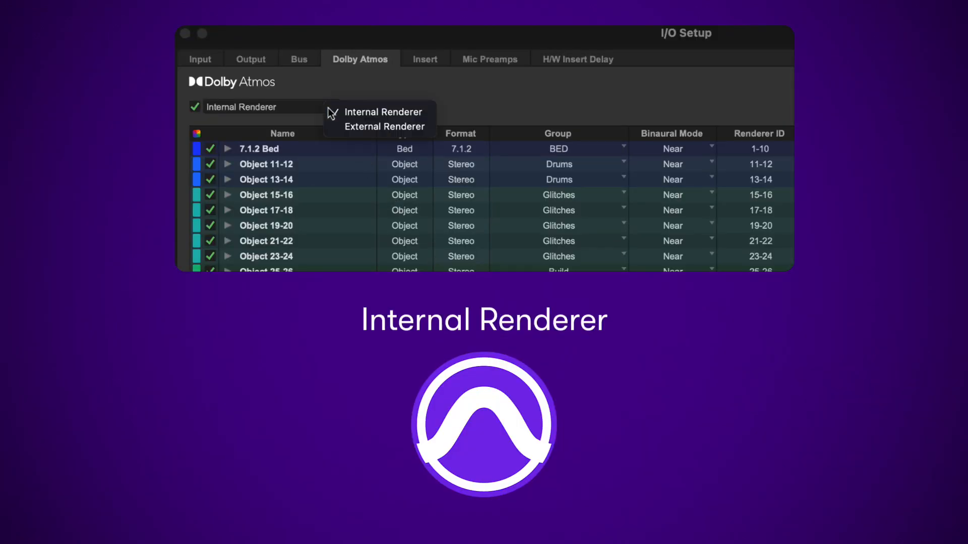
click(348, 134)
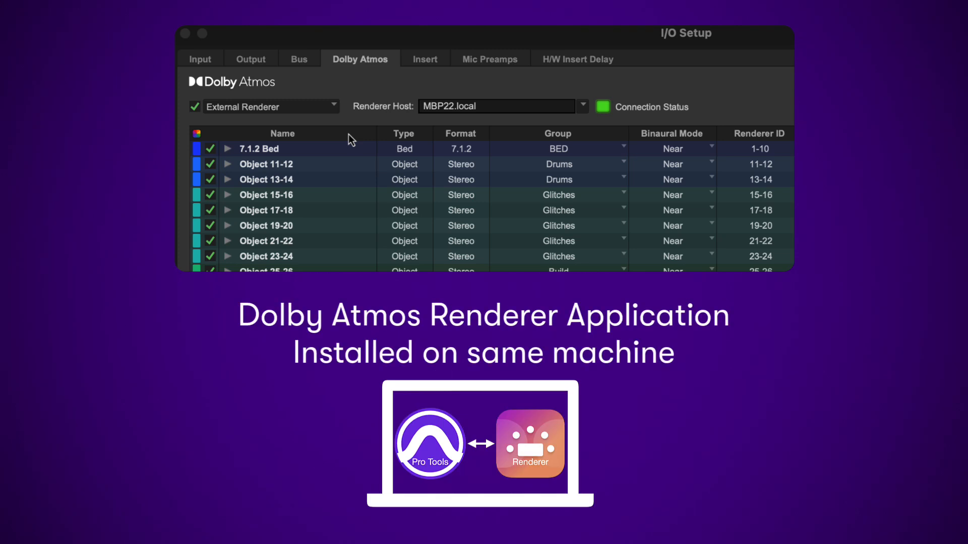
click(583, 106)
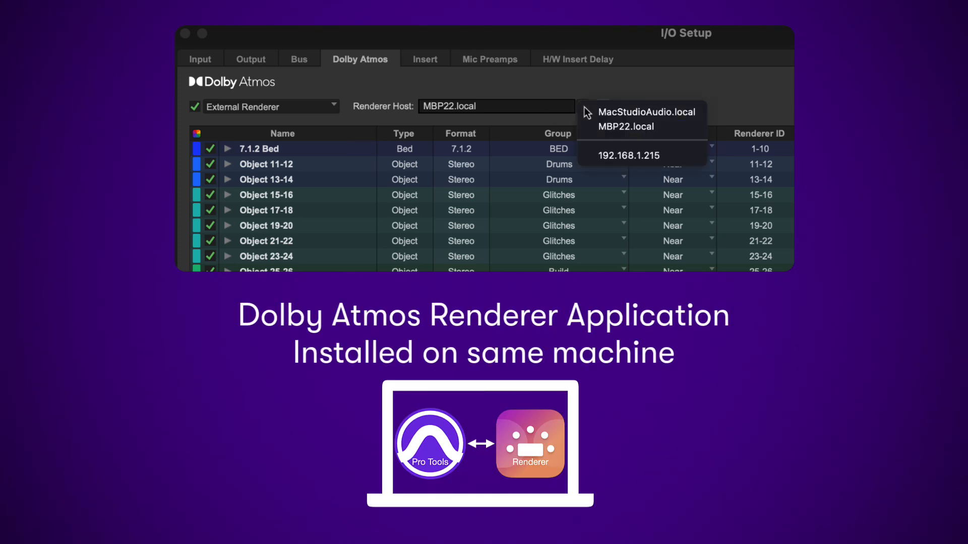
click(621, 156)
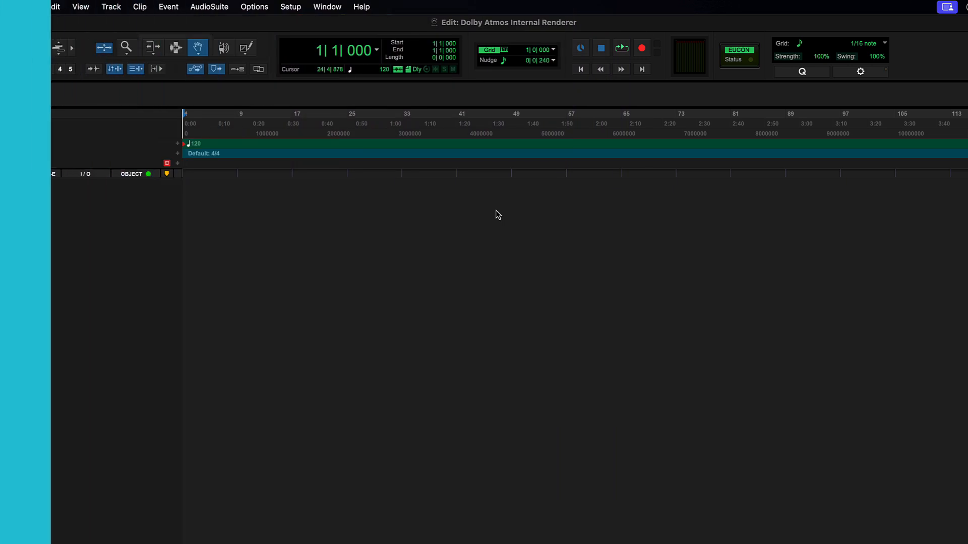
Open the I/O Setup and review the monitor path choices and the format options of the OUT output path.
click(298, 10)
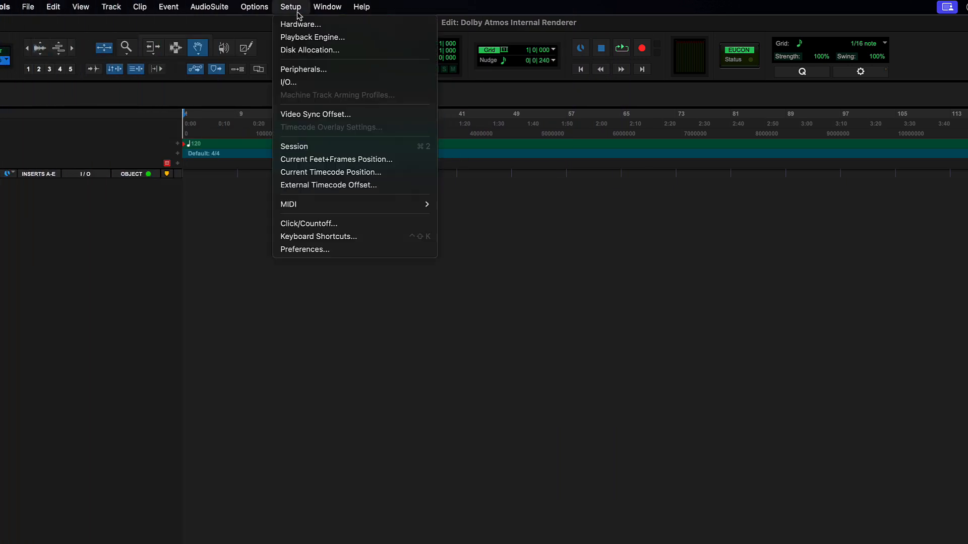
click(309, 86)
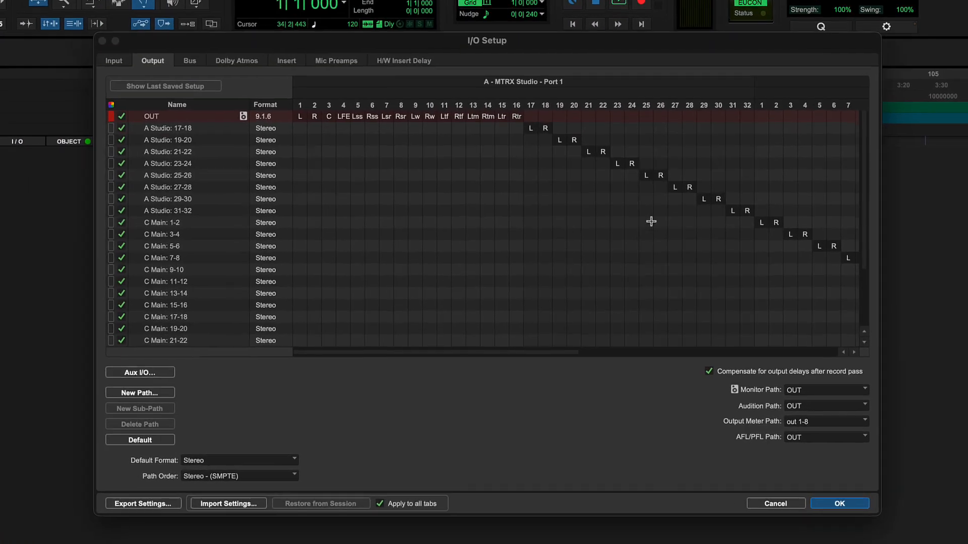
click(864, 396)
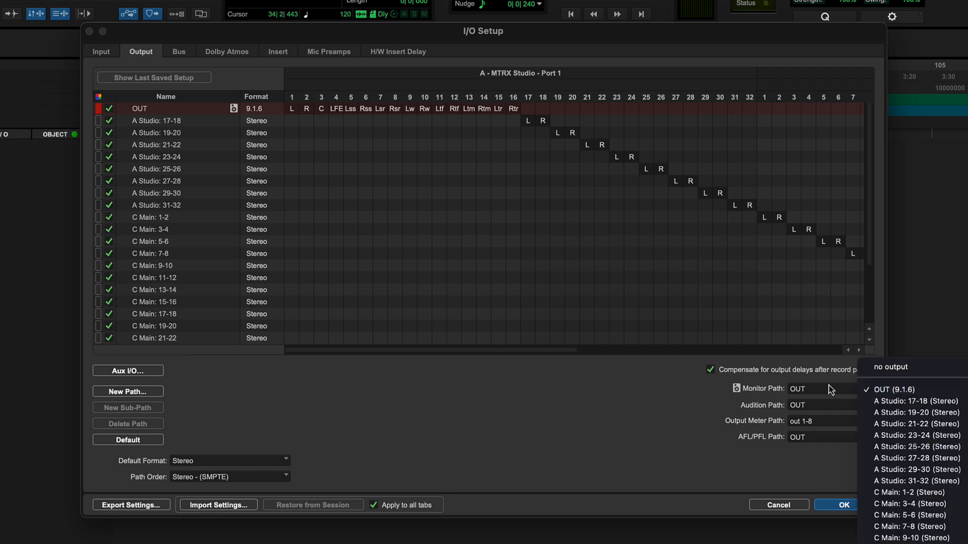
click(809, 392)
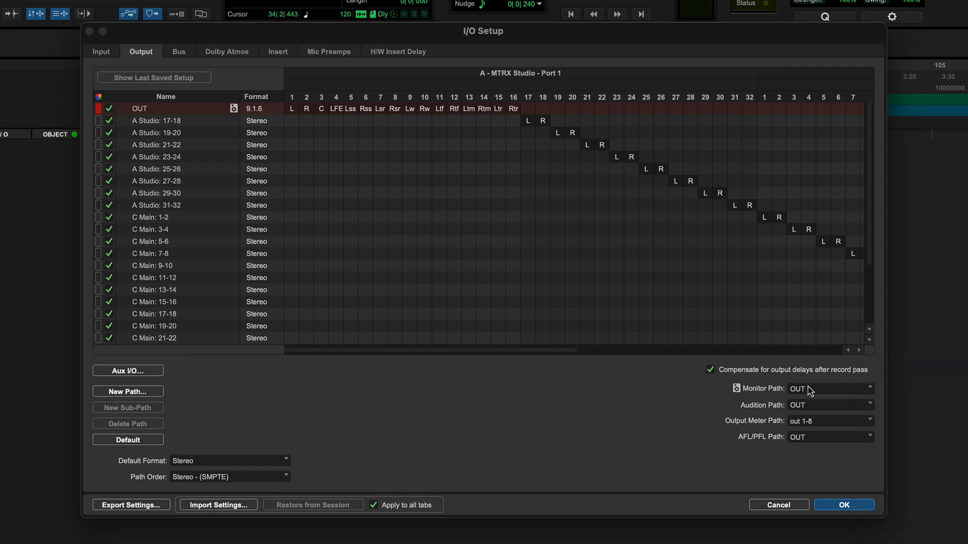
click(272, 109)
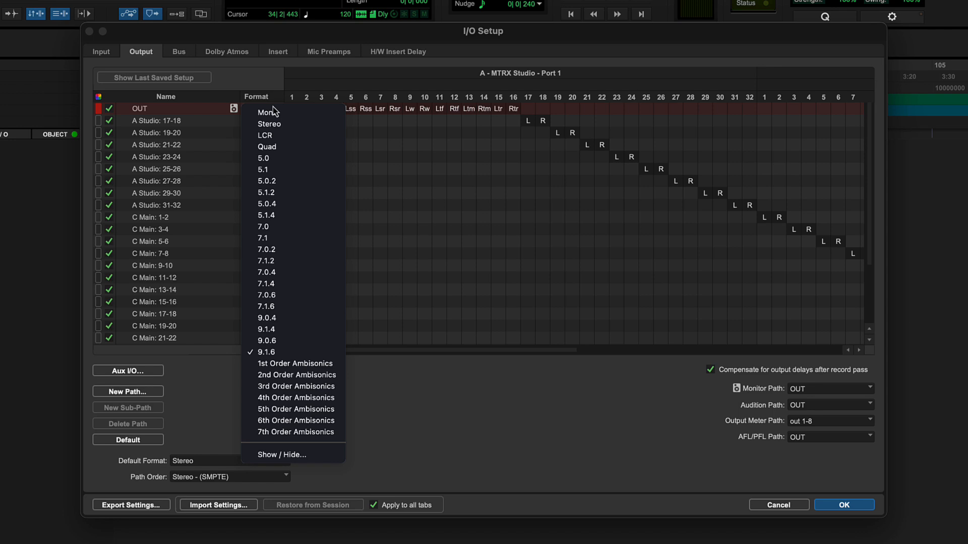
click(272, 72)
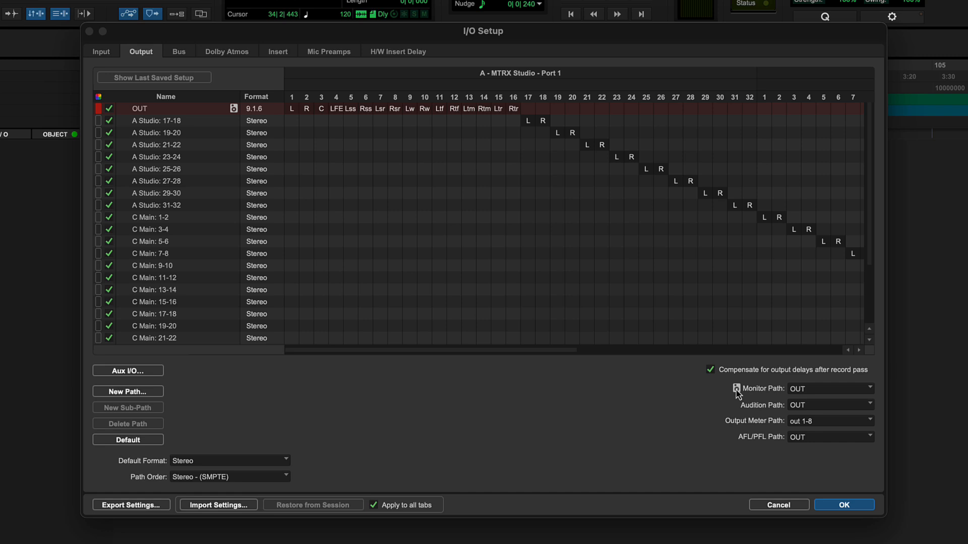
click(837, 505)
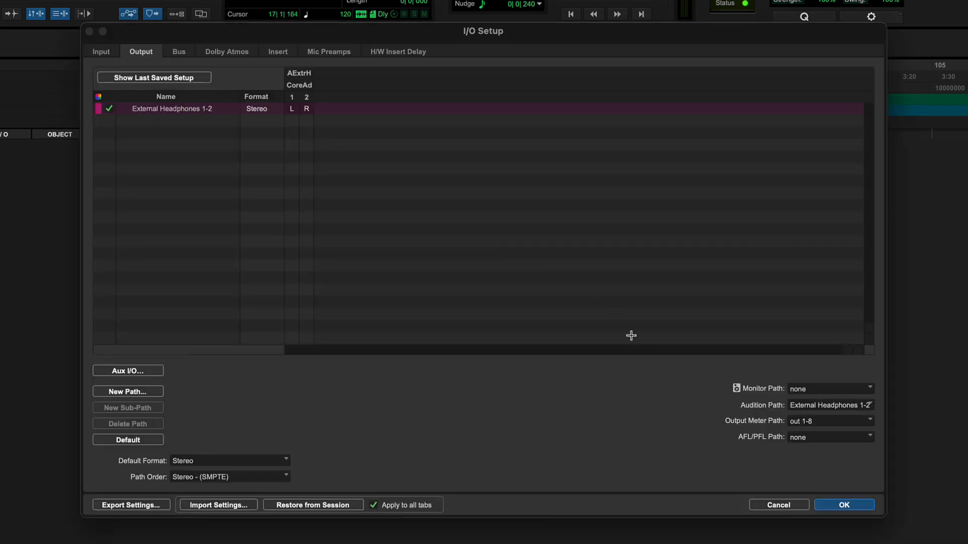
Set the monitor path to External Headphones 1-2 and enable the Internal Renderer in the Dolby Atmos setup.
click(806, 388)
click(826, 418)
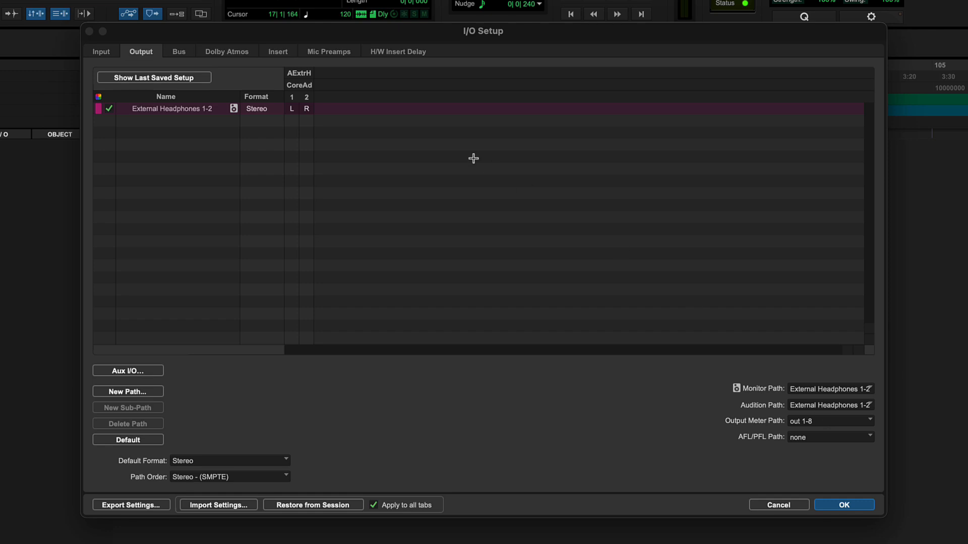
click(241, 52)
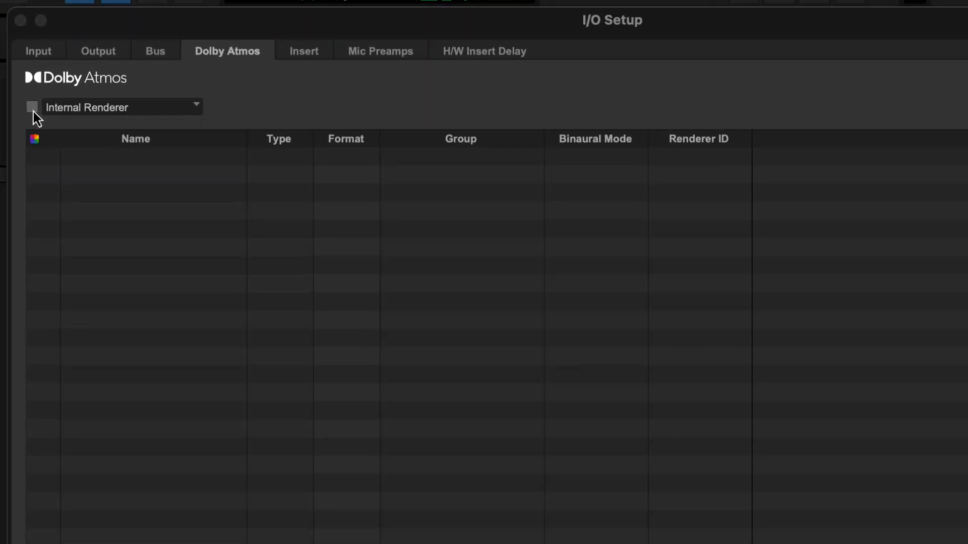
click(31, 107)
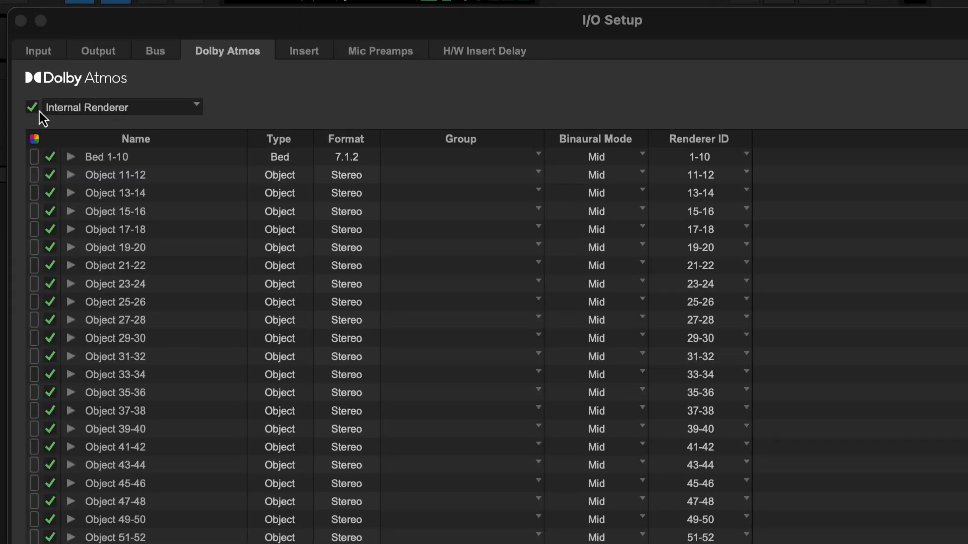
Switch the Dolby Atmos setup to External Renderer and return it to Internal Renderer.
click(74, 113)
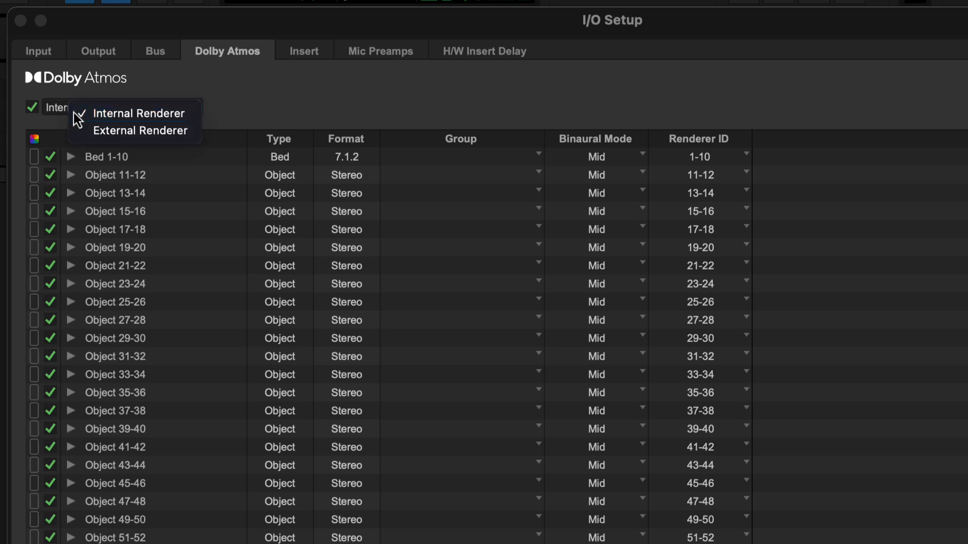
click(123, 132)
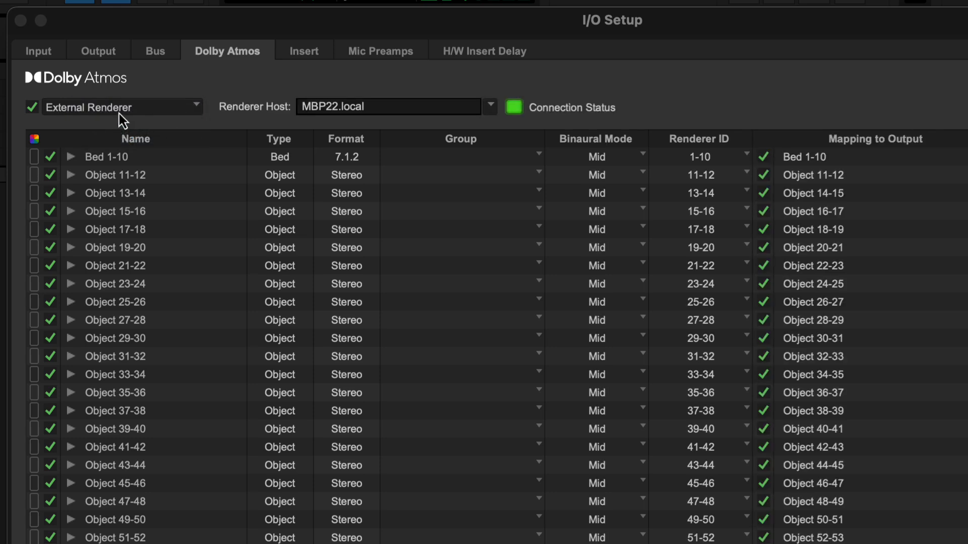
click(119, 114)
click(132, 92)
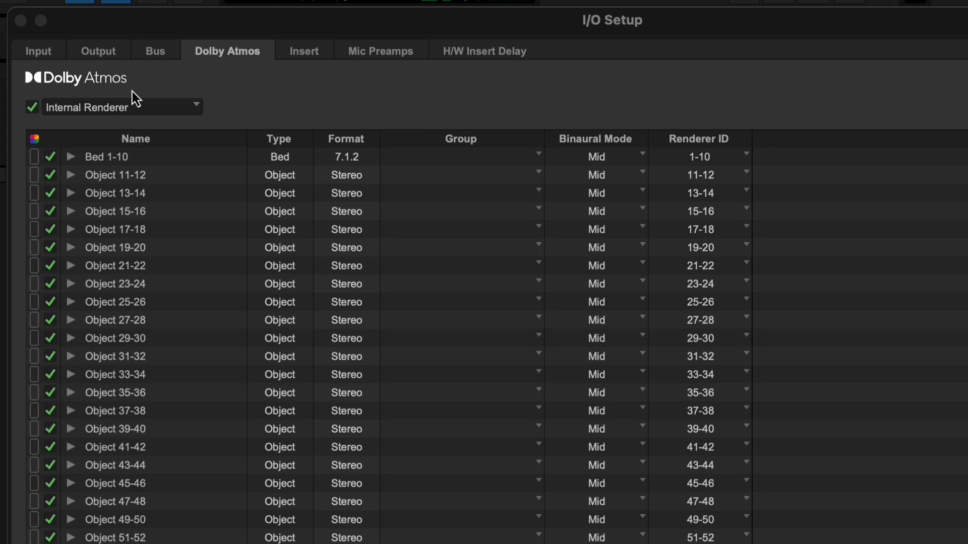
Clear all Dolby Atmos paths and recreate the default bed and objects with the Create Stereo Objects option.
click(105, 155)
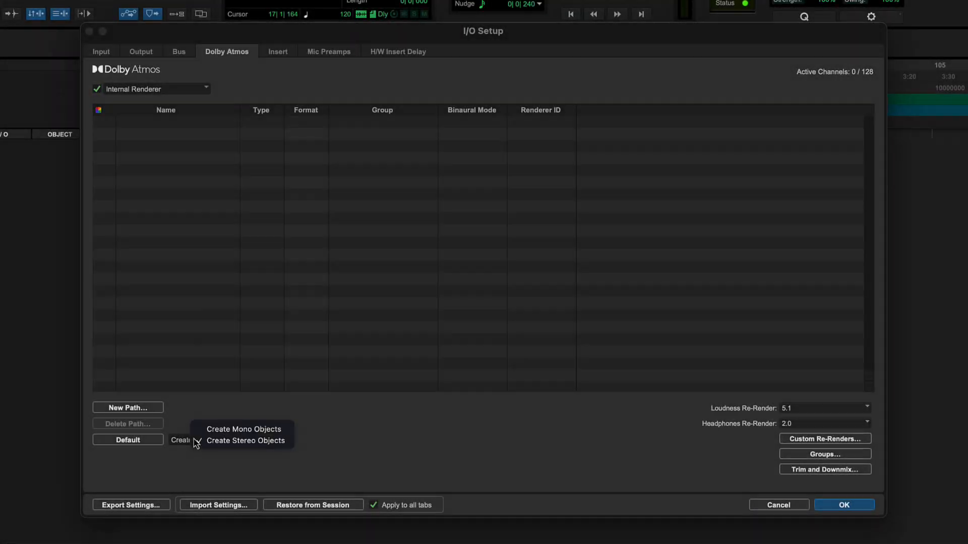
click(141, 443)
click(128, 441)
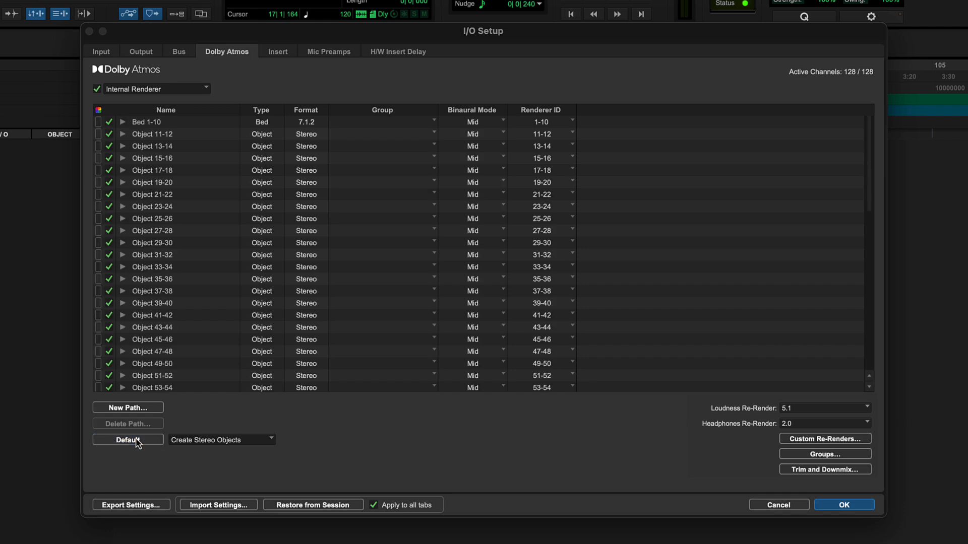
Review the full list of bed and object paths and inspect the mono sub-paths of Object 11-12.
scroll(184, 360, down, 6)
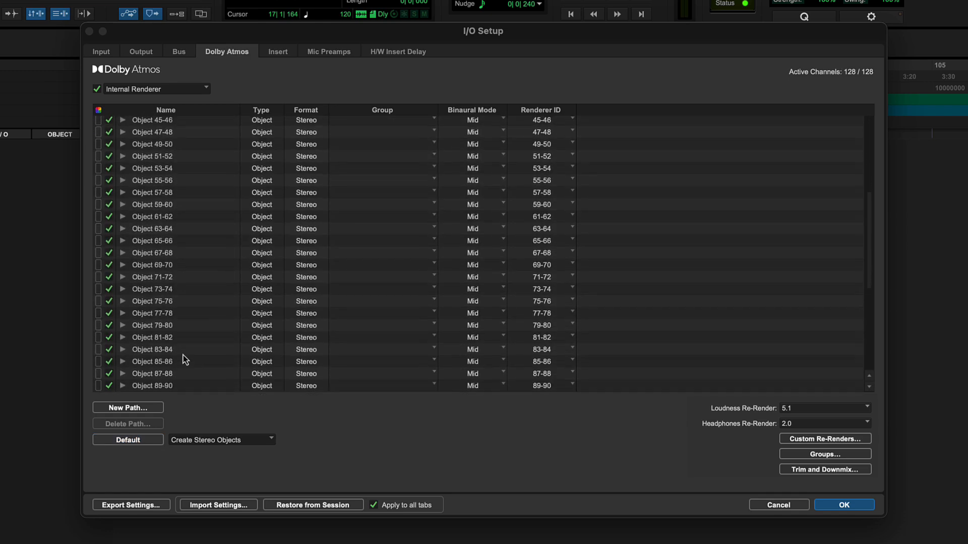
scroll(184, 360, down, 5)
scroll(184, 360, up, 8)
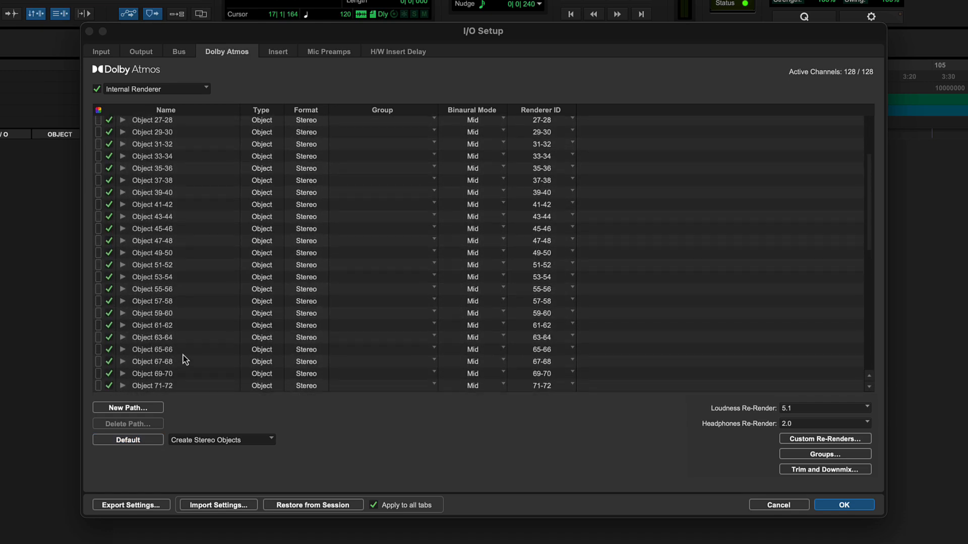
scroll(184, 360, up, 3)
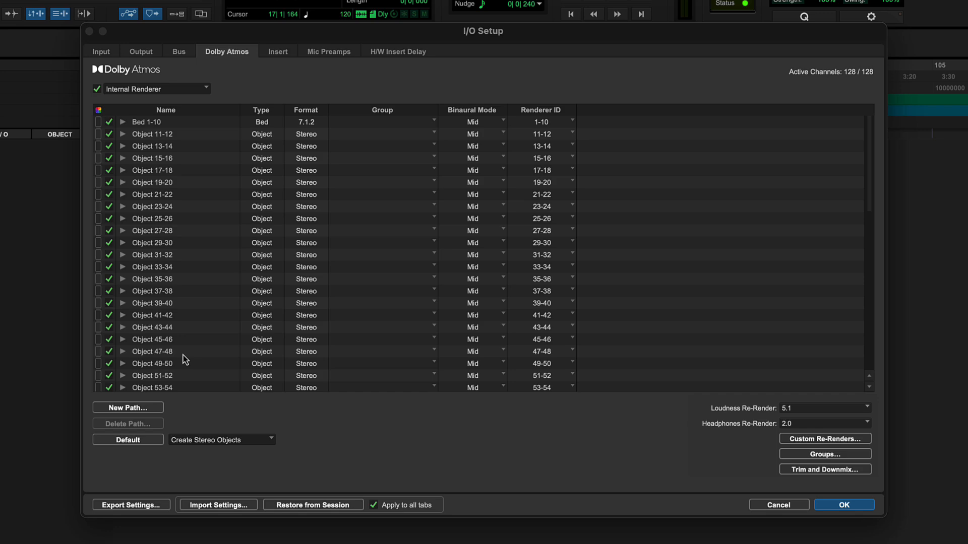
click(122, 134)
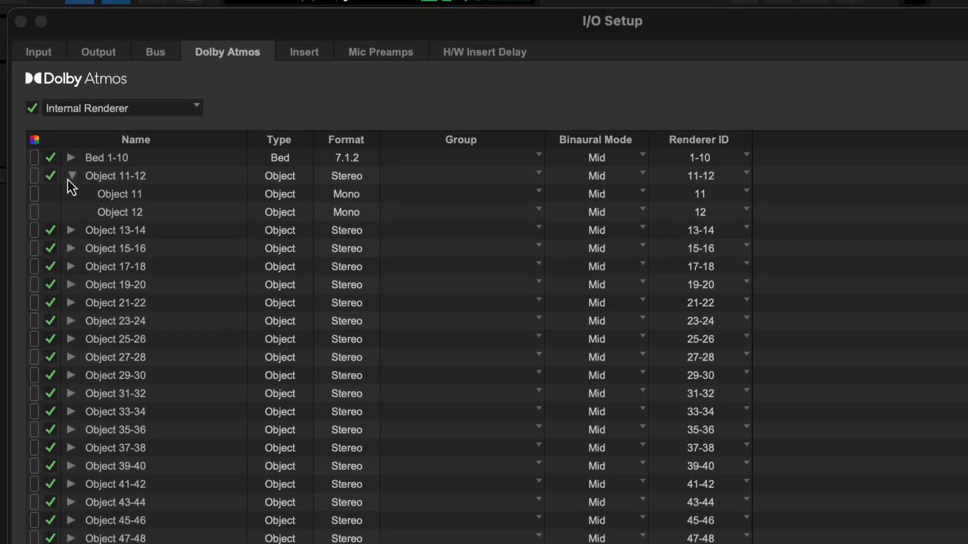
click(68, 180)
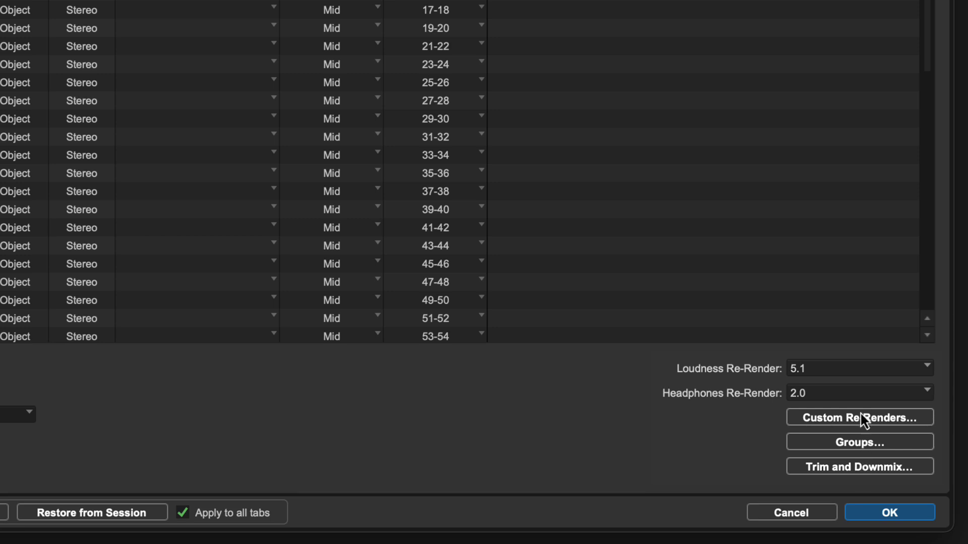
Set the Headphones Re-Render to Binaural, keeping the Loudness Re-Render at 5.1.
click(853, 373)
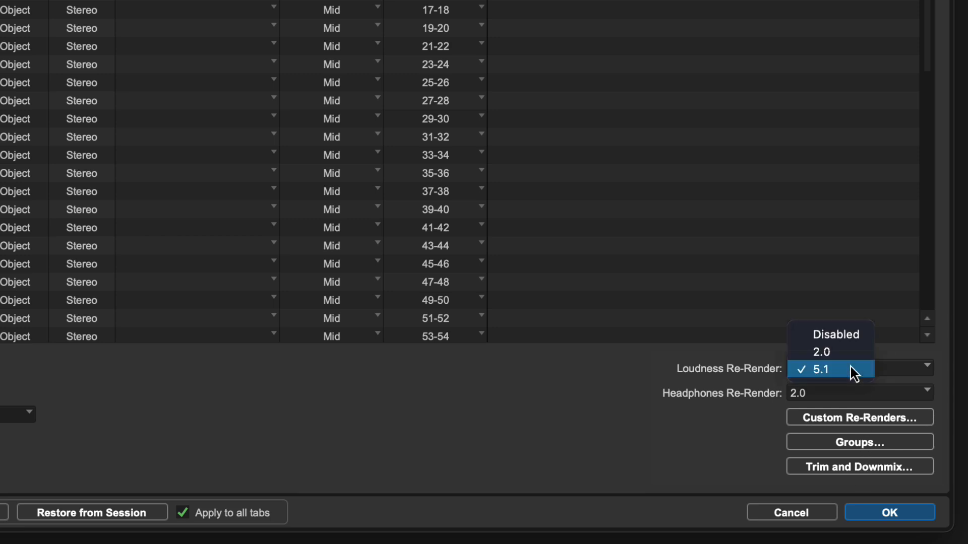
click(902, 358)
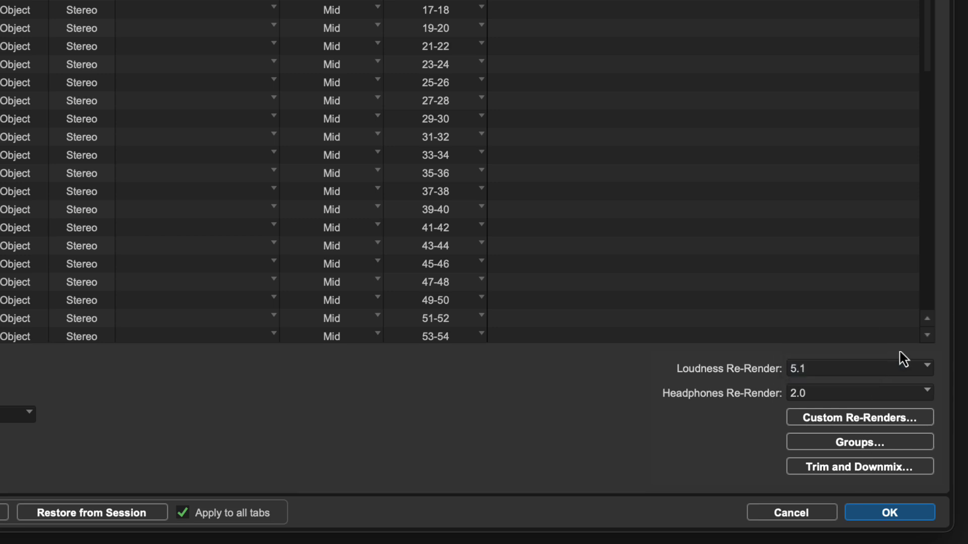
click(891, 392)
click(856, 380)
click(868, 375)
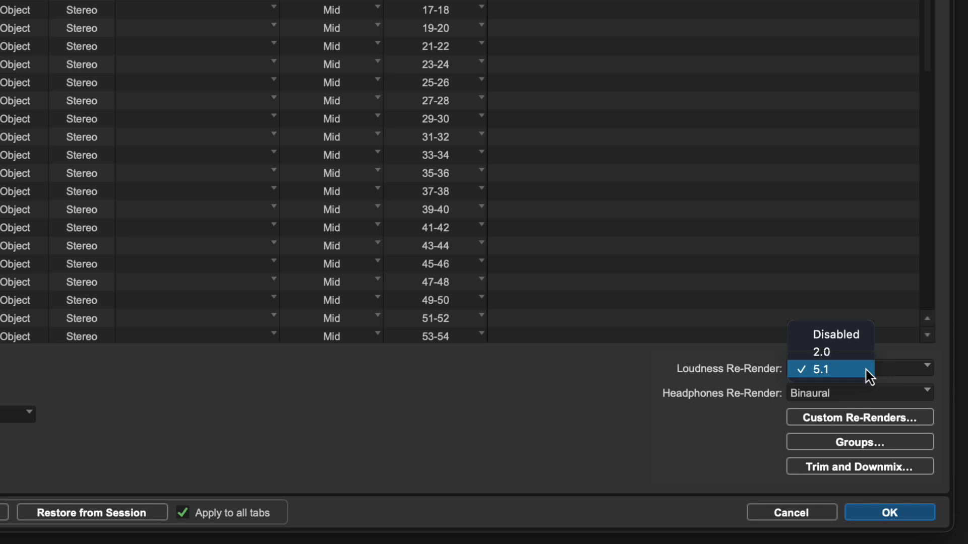
click(868, 376)
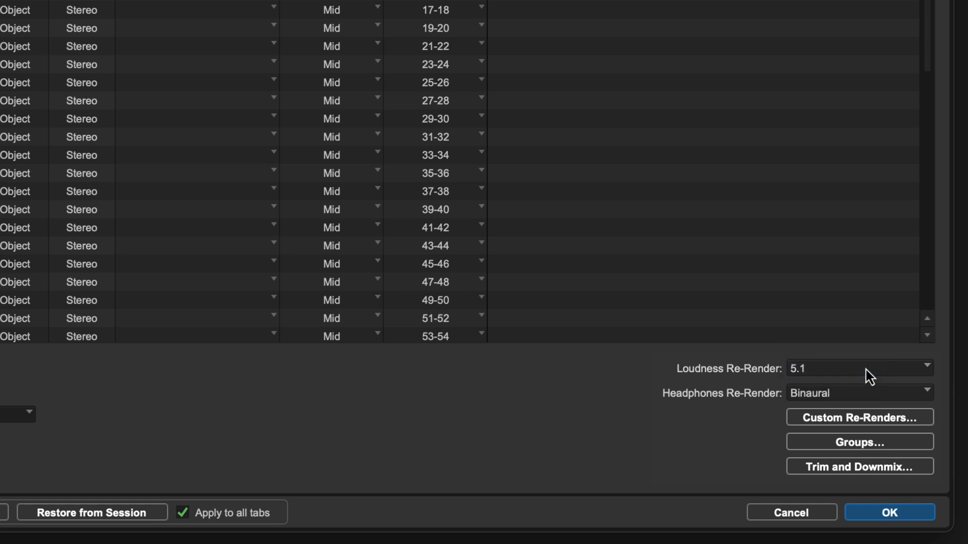
click(888, 393)
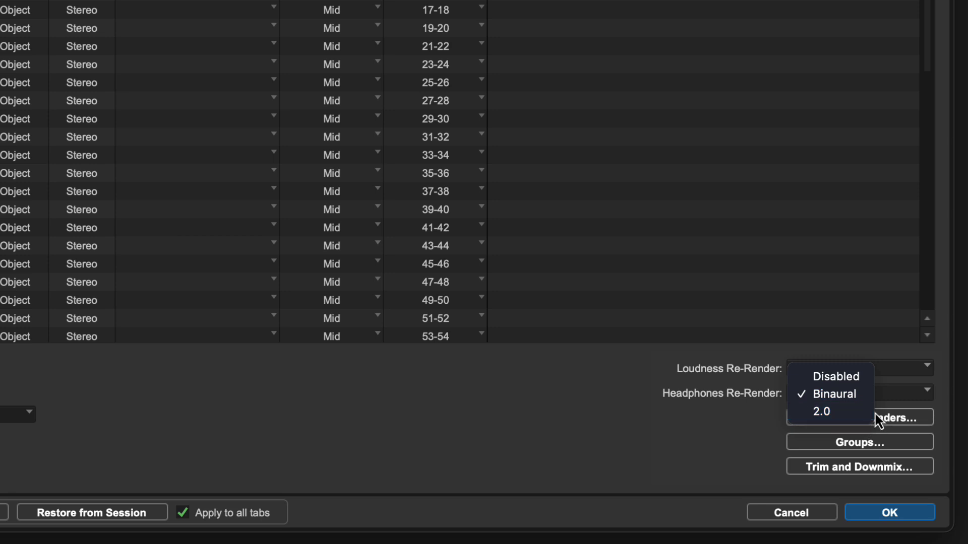
click(904, 396)
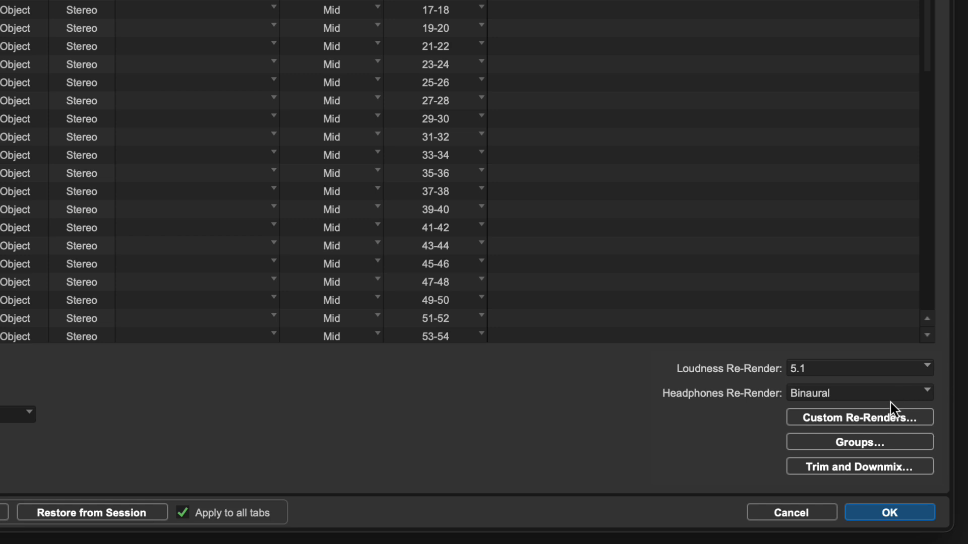
Create a bed/object group named New Group and give it a dark teal color.
click(866, 446)
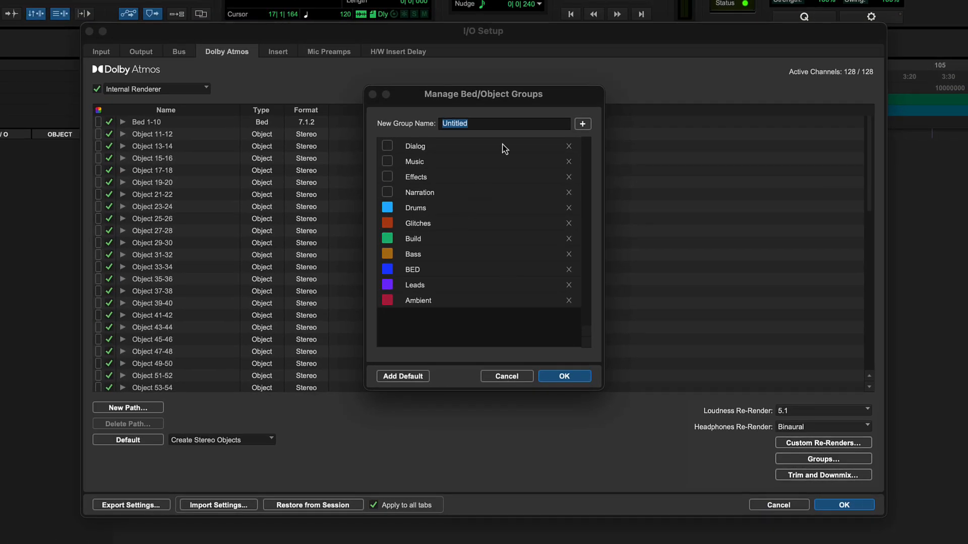
text(New Group)
click(582, 124)
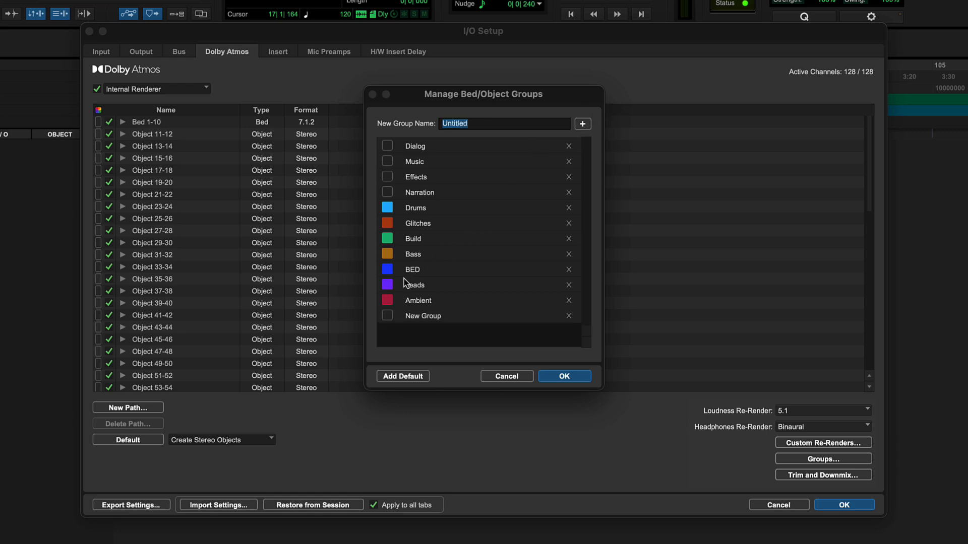
click(387, 316)
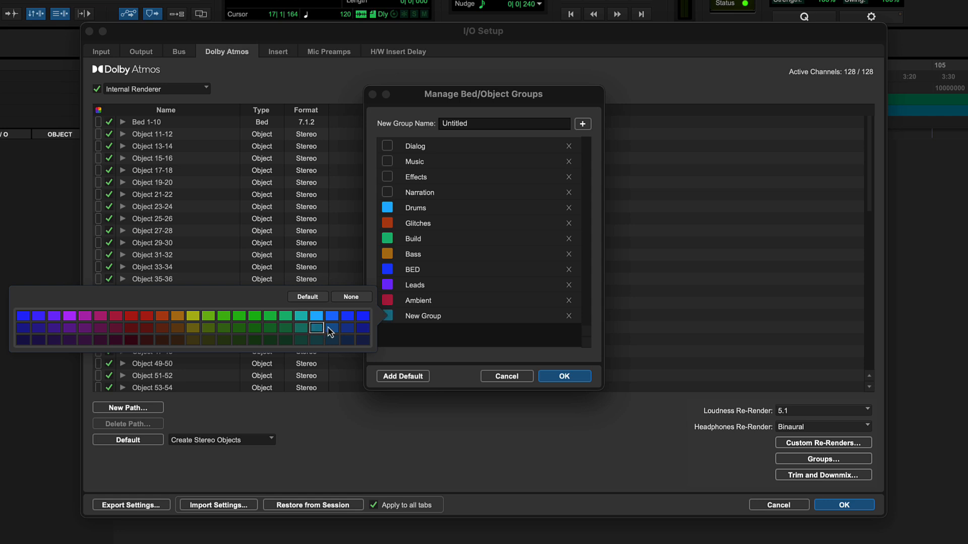
click(432, 331)
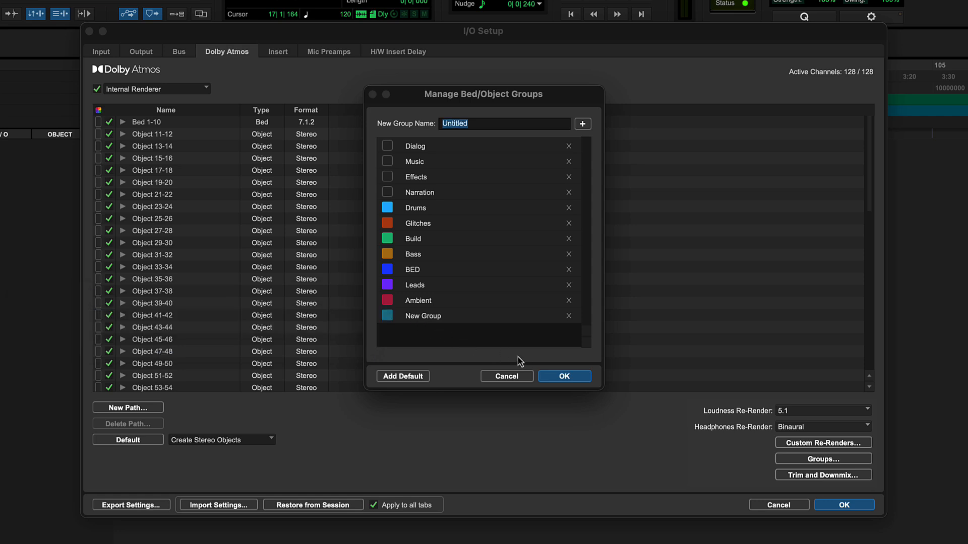
click(562, 377)
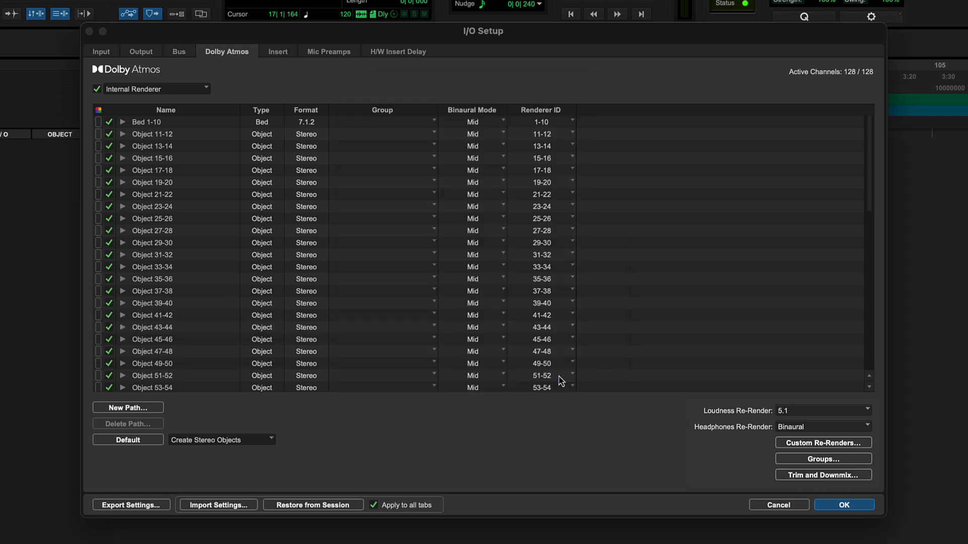
Assign Bed 1-10 to group BED, Object 11-12 to Drums, 13-14 to Glitches, 15-16 to Build and 17-18 to Bass.
click(416, 124)
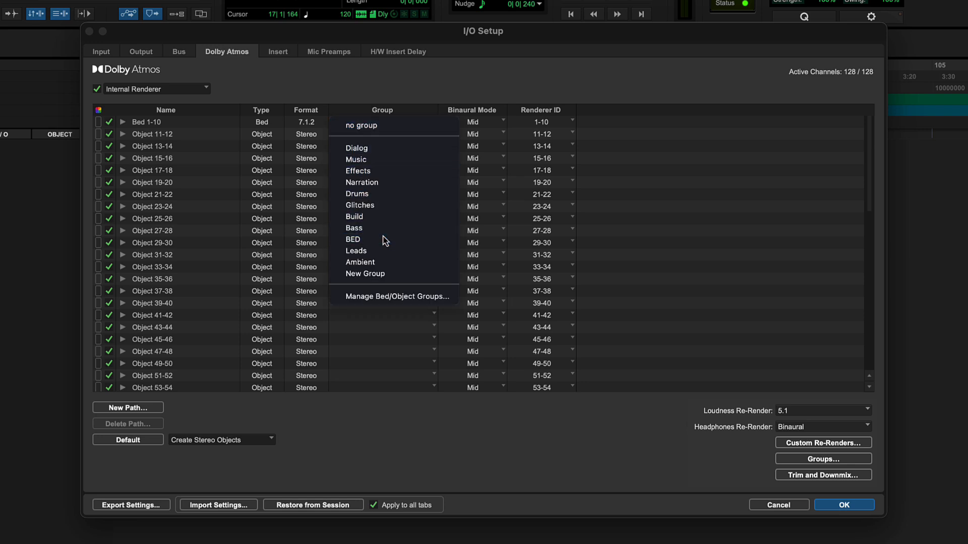
click(384, 241)
click(399, 135)
click(382, 207)
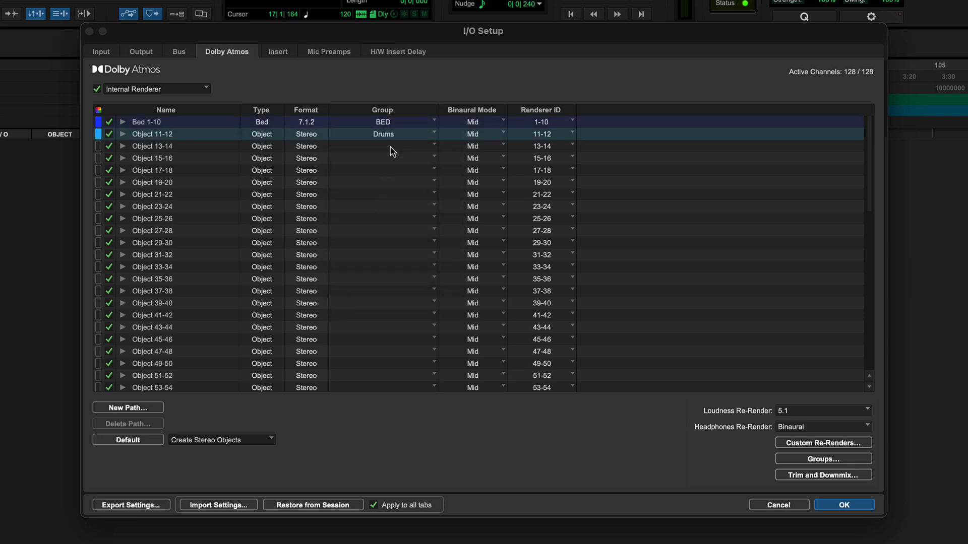
click(383, 146)
click(382, 229)
click(383, 159)
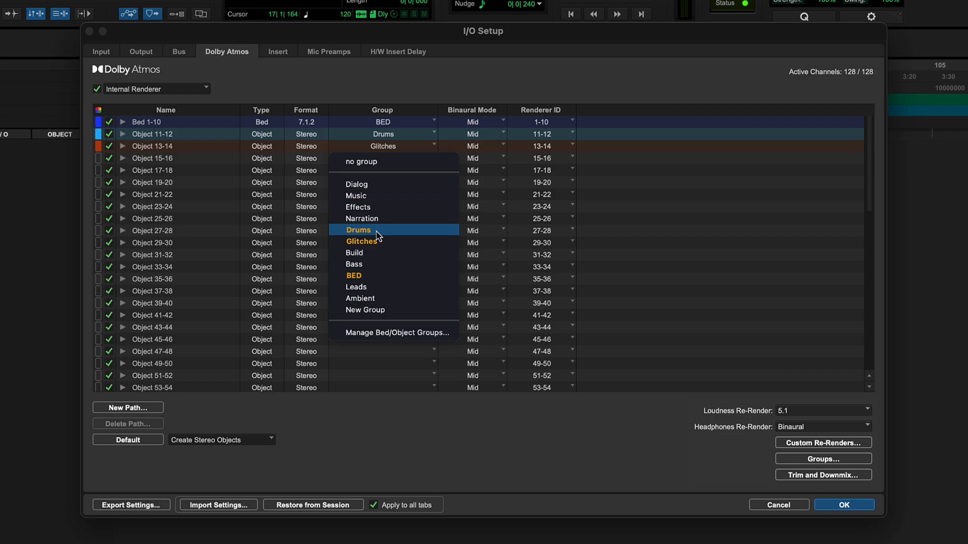
click(379, 253)
click(392, 173)
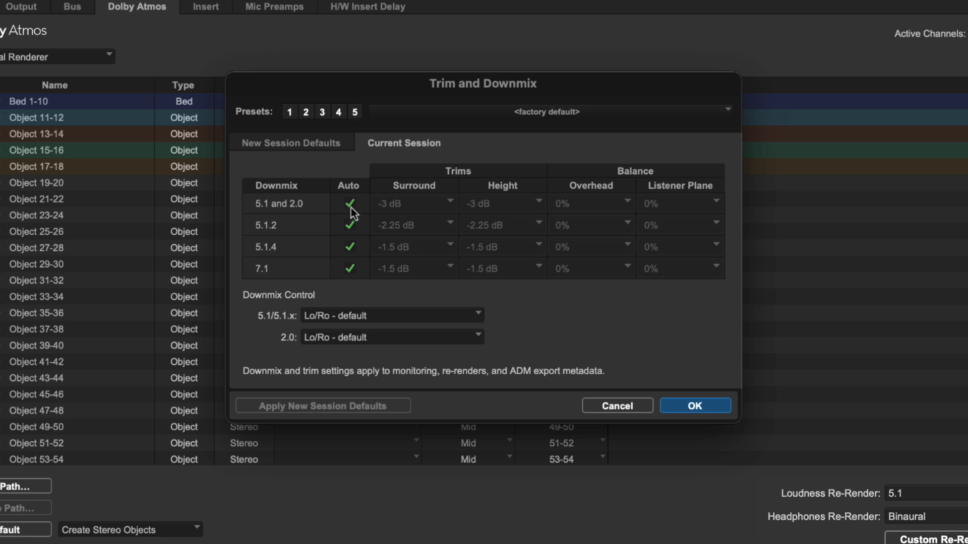
Review the Trim and Downmix options for 5.1/5.1.x and 2.0 downmix control, leaving both at Lo/Ro - default.
click(388, 315)
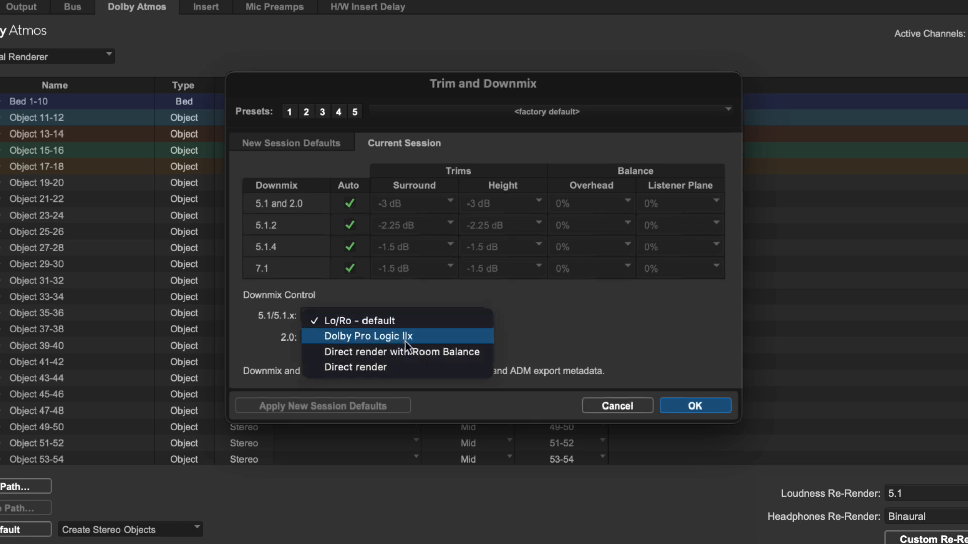
click(430, 315)
click(423, 336)
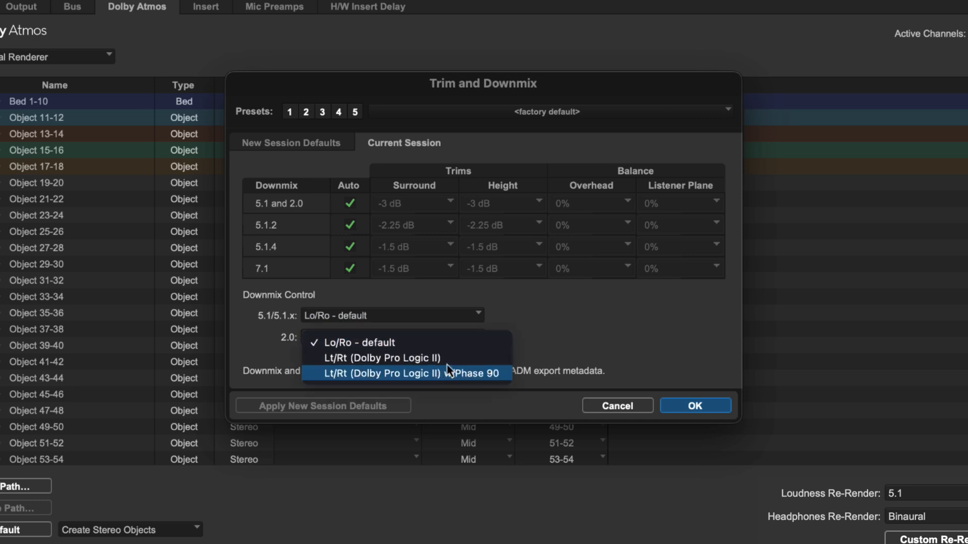
click(444, 340)
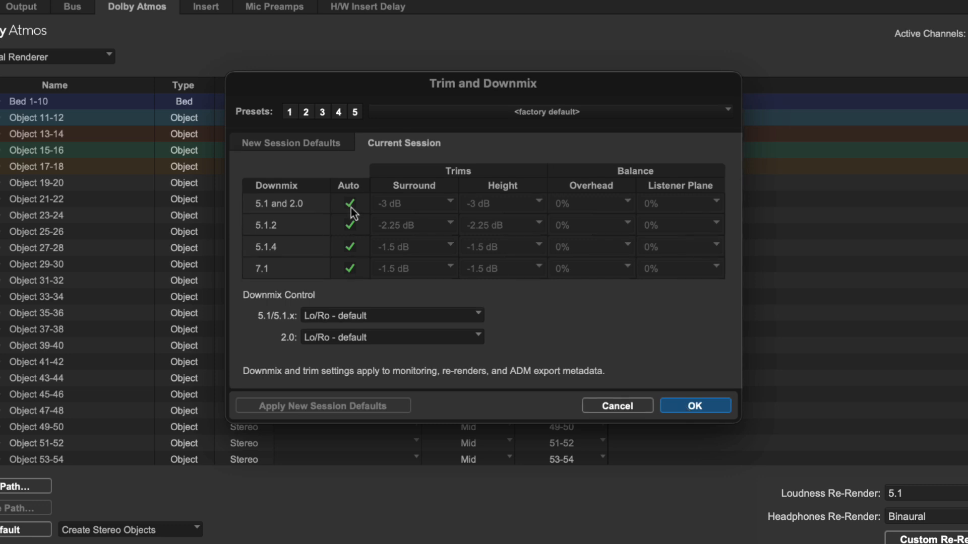
Turn off automatic trims for all four downmix formats and set the 5.1.2 surround trim to -4.5 dB and height trim to -6 dB.
click(350, 205)
click(350, 226)
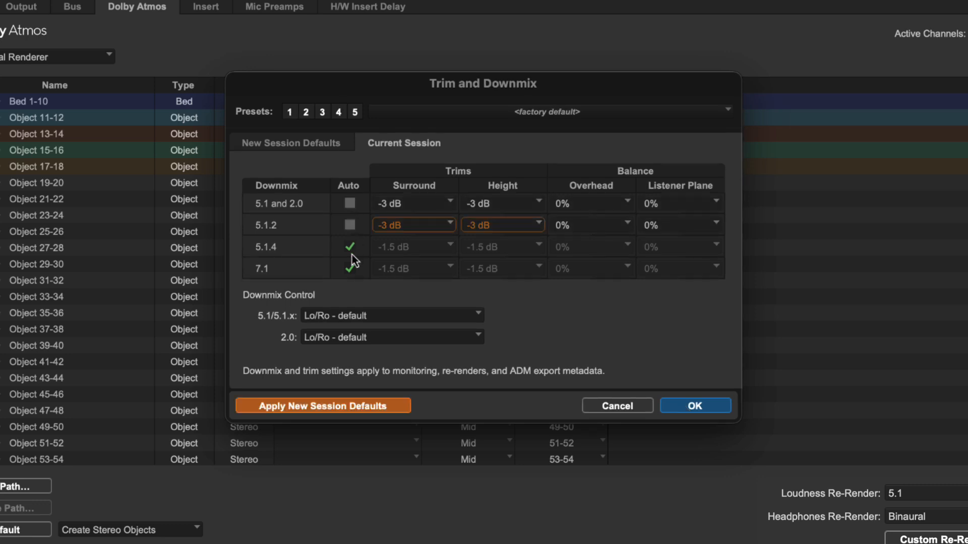
click(350, 269)
click(423, 228)
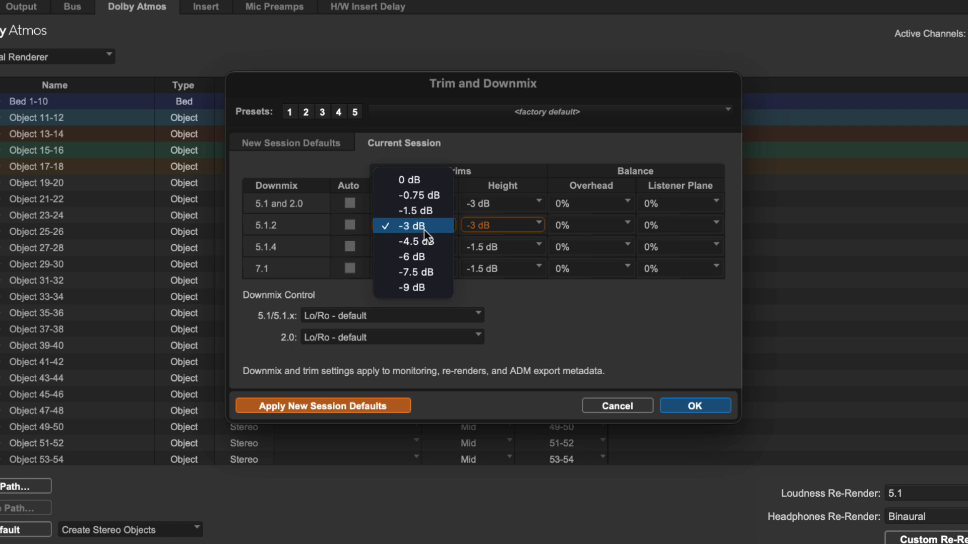
click(489, 231)
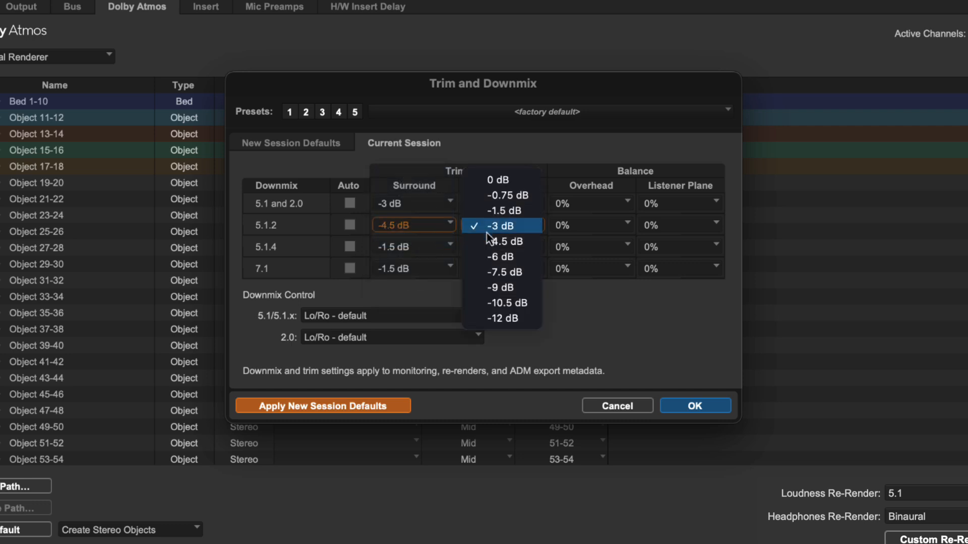
click(495, 259)
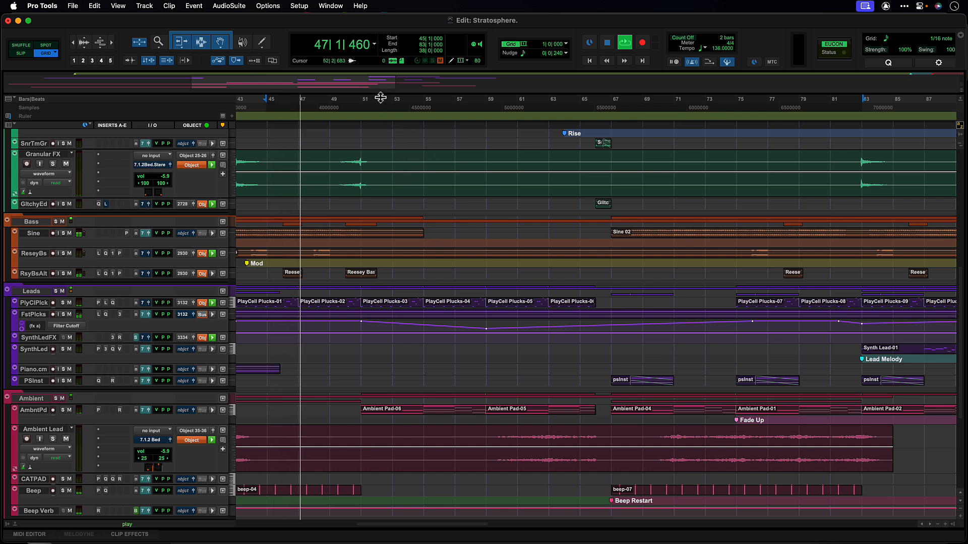
Open the Dolby Atmos Renderer window, switch its monitoring format to Binaural and return it to 9.1.6.
click(331, 6)
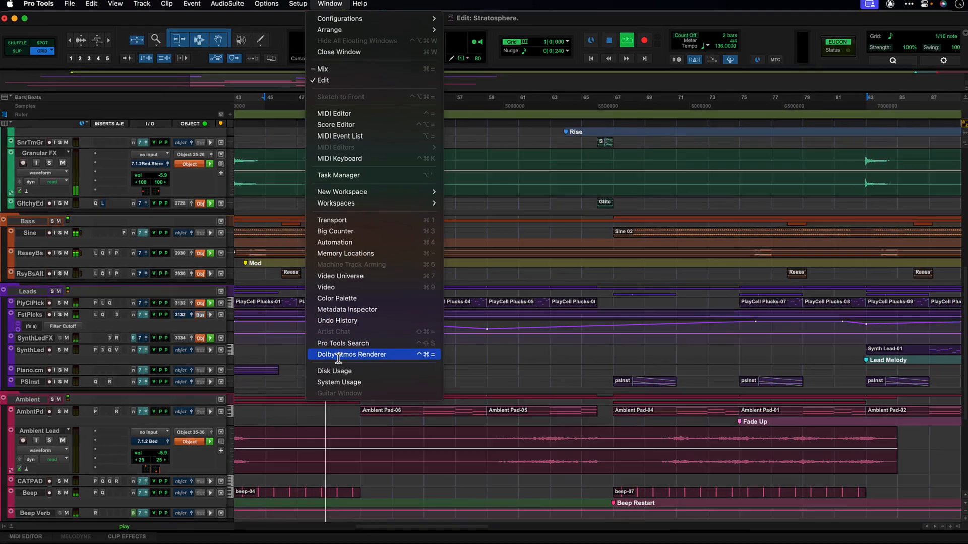
click(340, 353)
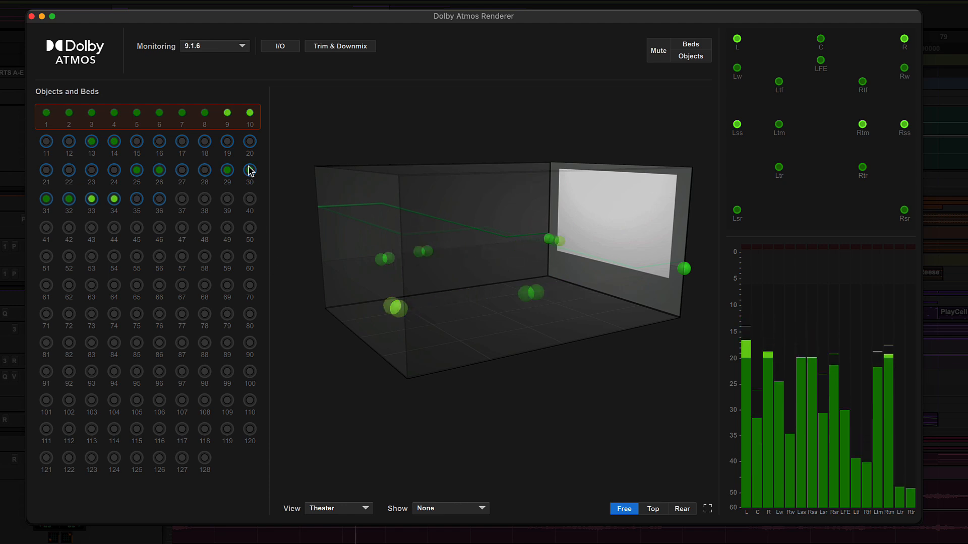
click(237, 48)
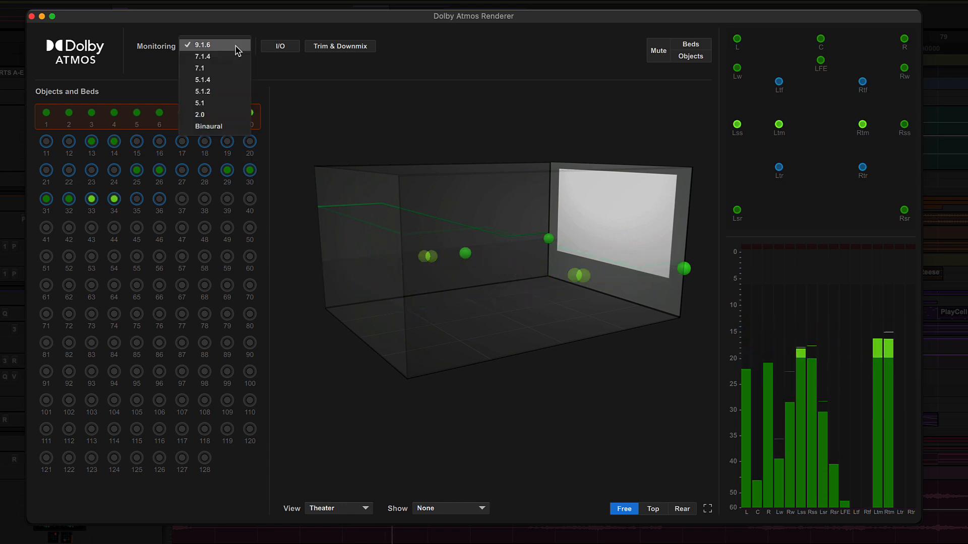
click(225, 129)
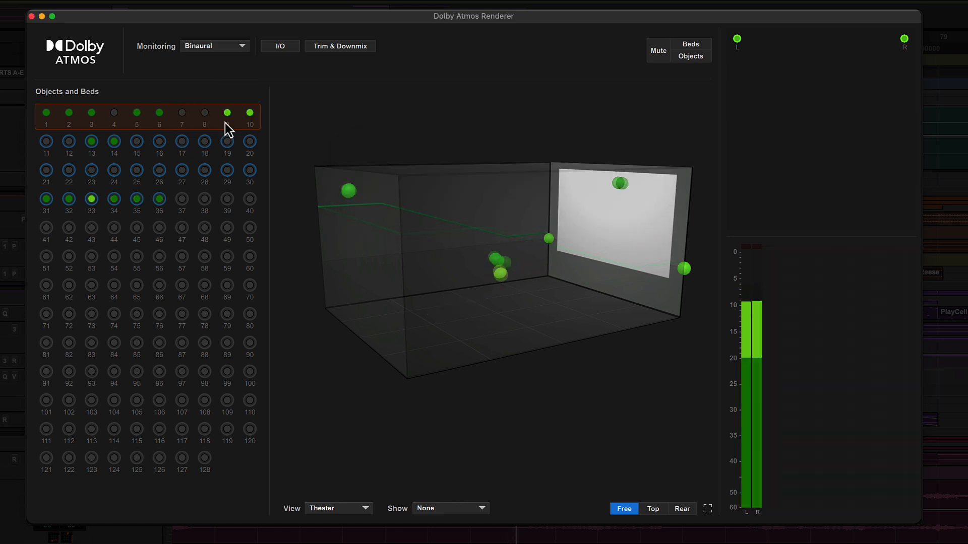
click(225, 47)
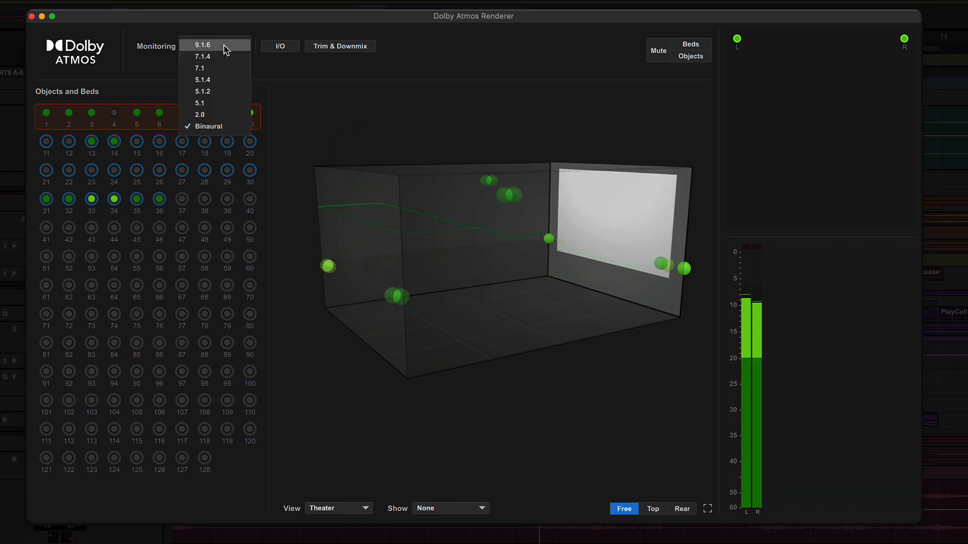
click(225, 47)
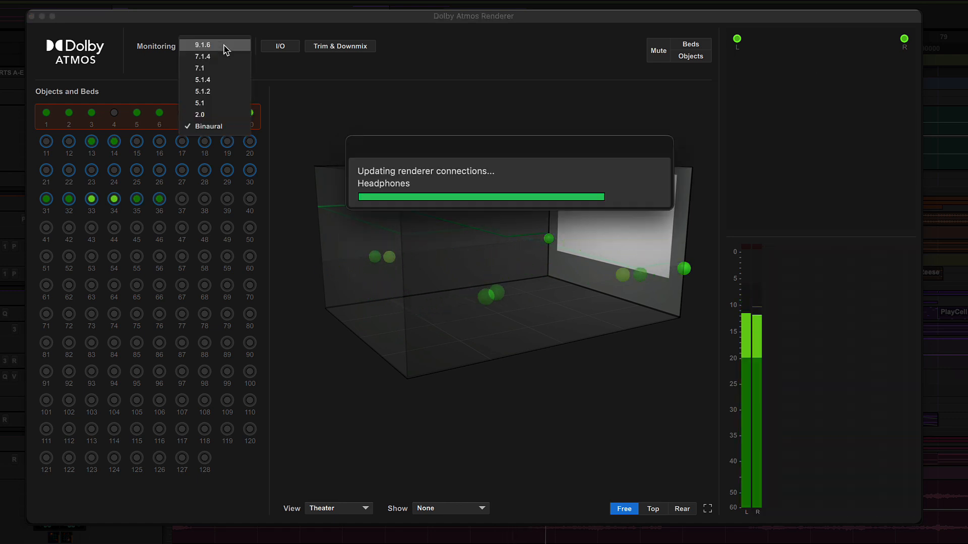
View the I/O and Trim & Downmix settings from the renderer window and close them.
click(291, 45)
click(341, 48)
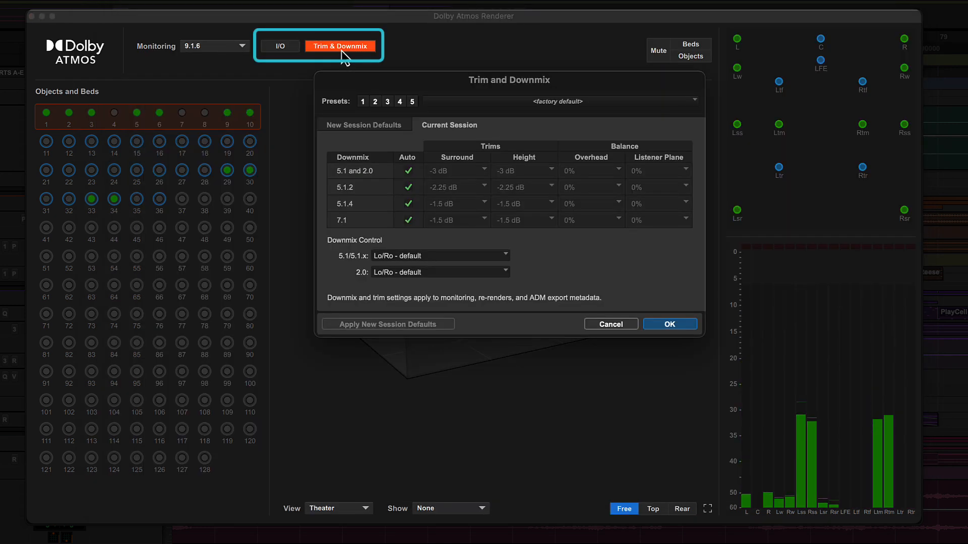
click(342, 48)
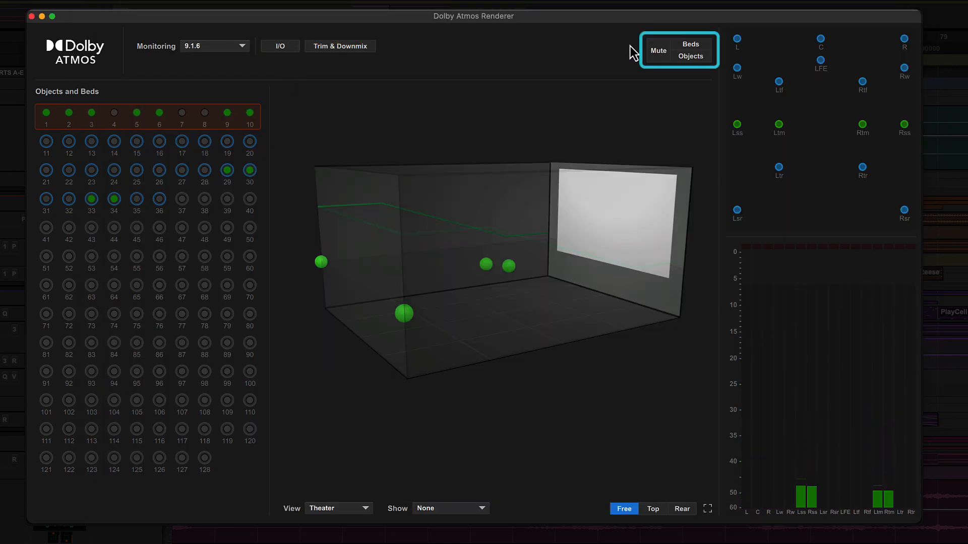
Mute and unmute the renderer's whole output, the beds alone and the objects alone.
click(664, 56)
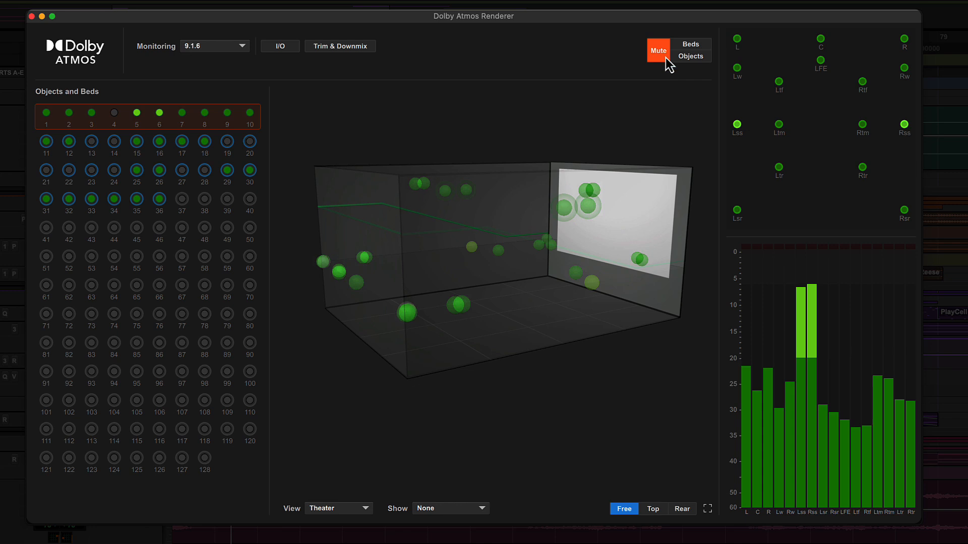
click(689, 45)
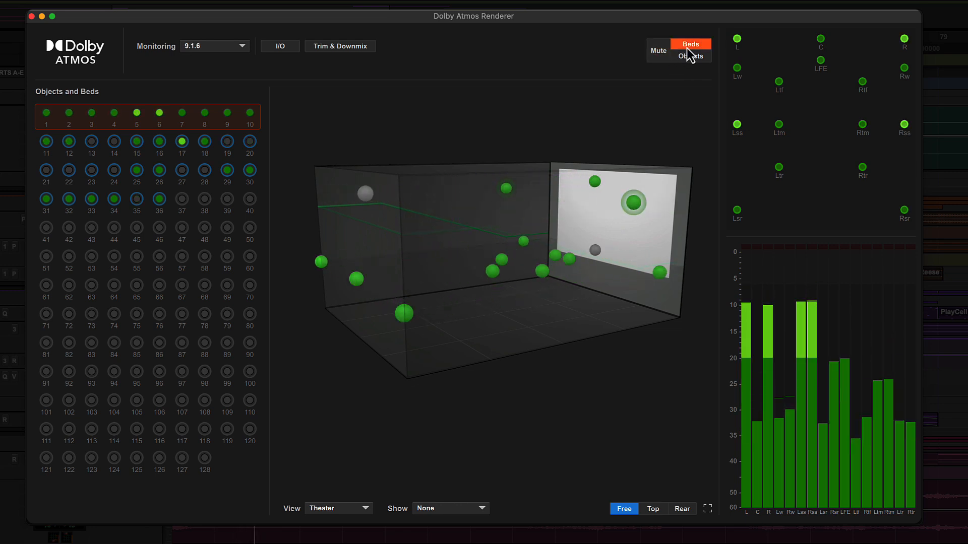
click(689, 45)
click(689, 57)
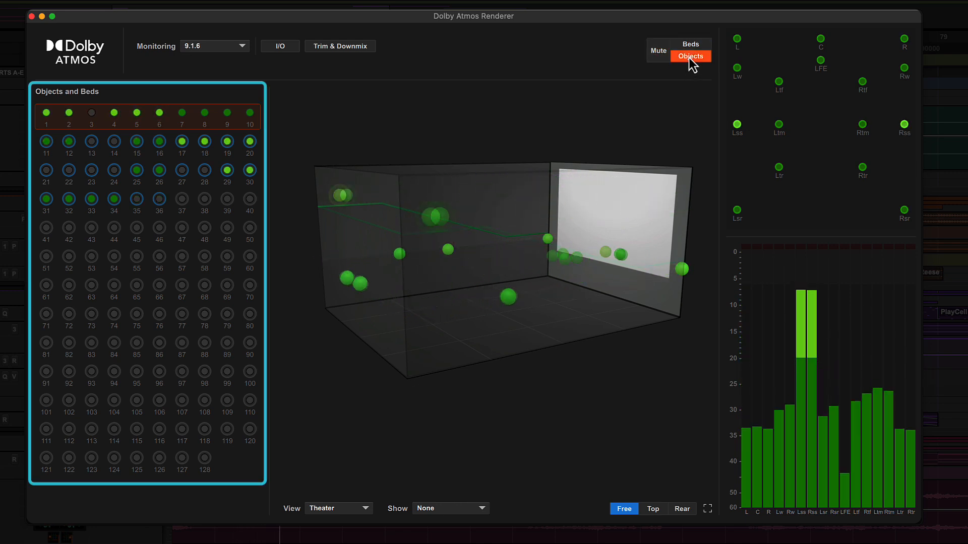
click(690, 56)
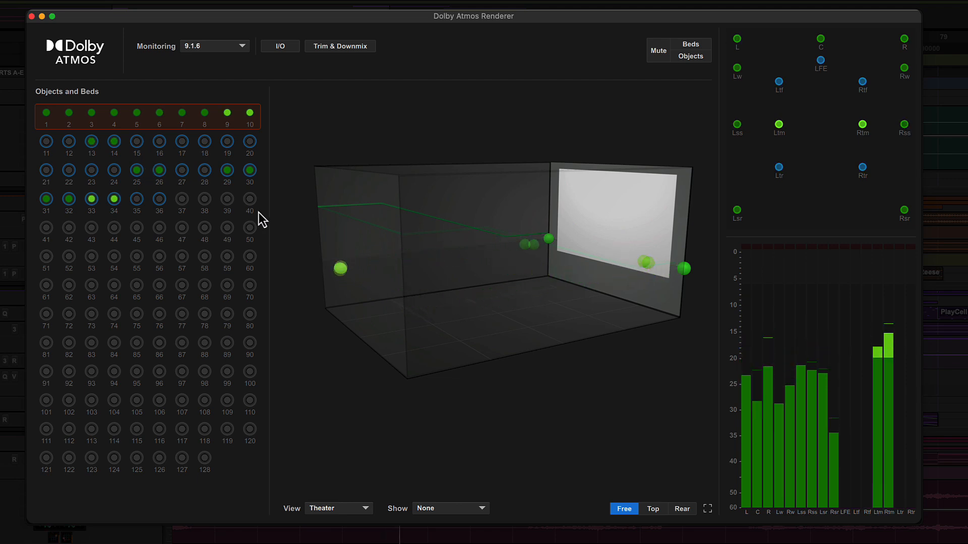
Switch the renderer's 3D room to the Person view and try labelling objects by group name before returning to None.
drag(362, 288, 387, 283)
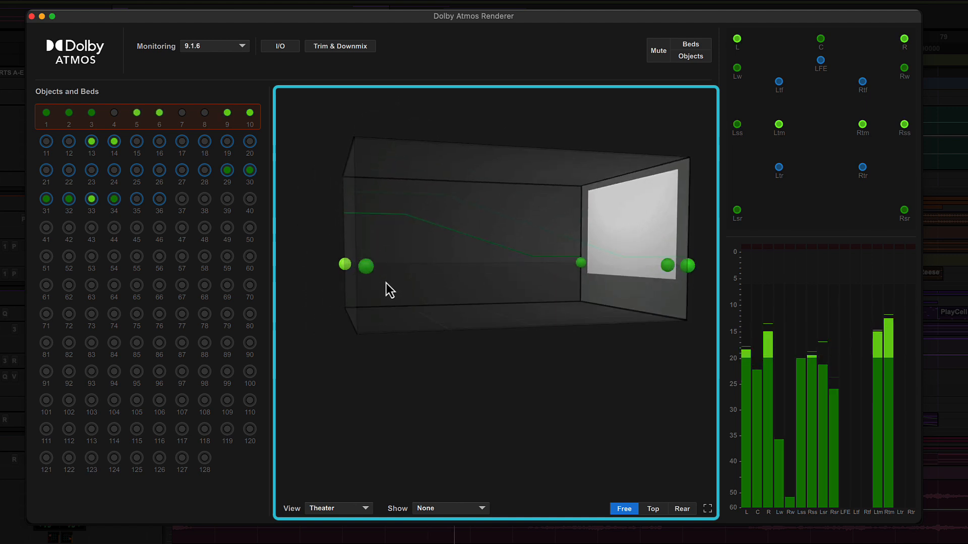
click(340, 510)
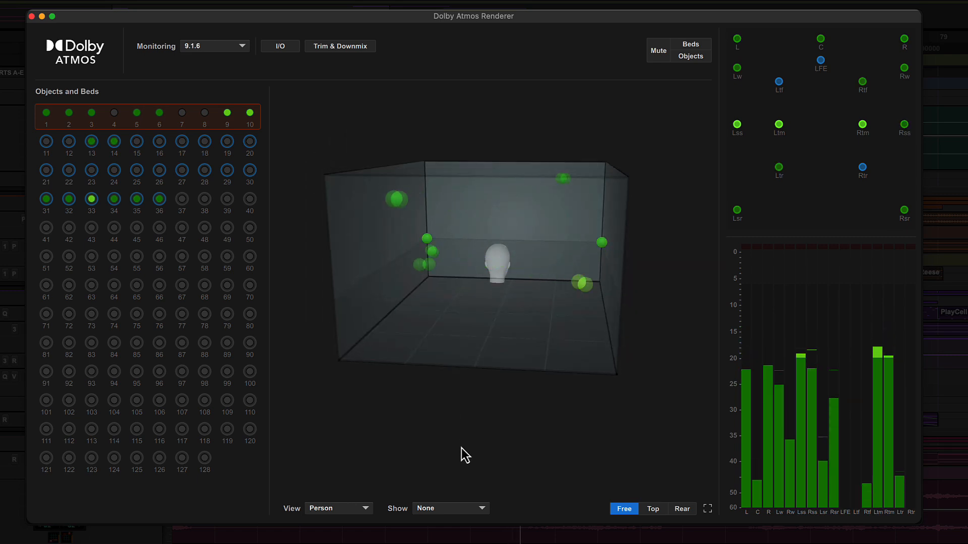
click(438, 507)
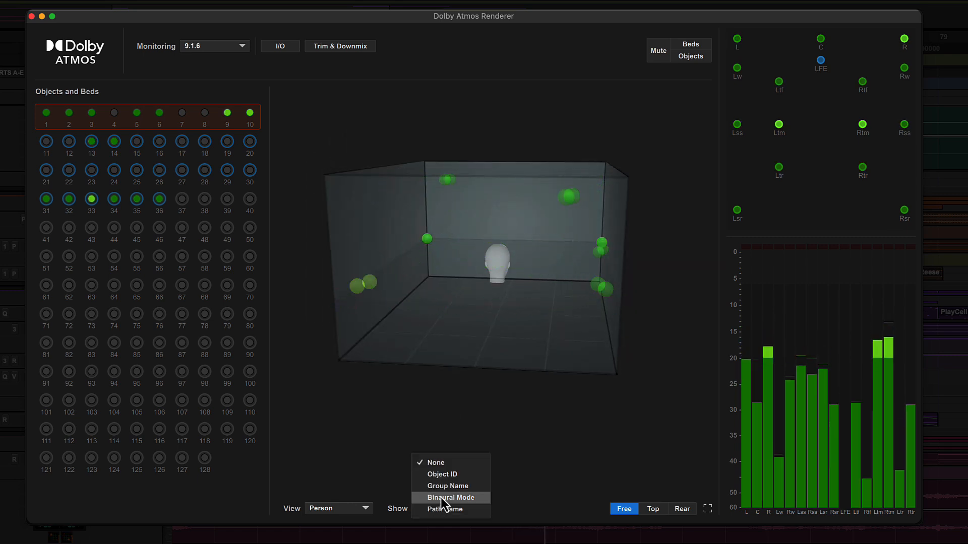
click(447, 486)
click(449, 509)
click(444, 462)
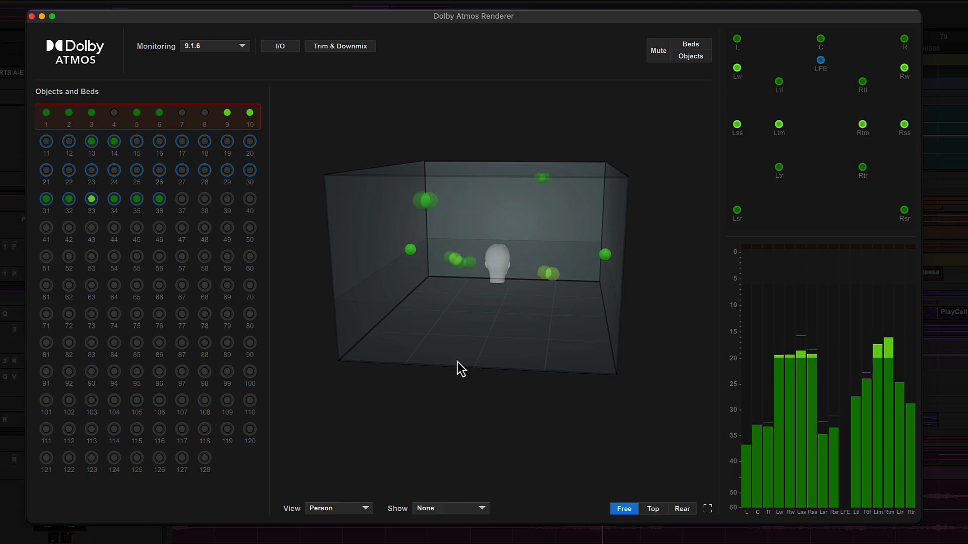
Examine the 3D room from a rotated angle, the Top and the Rear, then return to the Free view.
drag(422, 347, 459, 344)
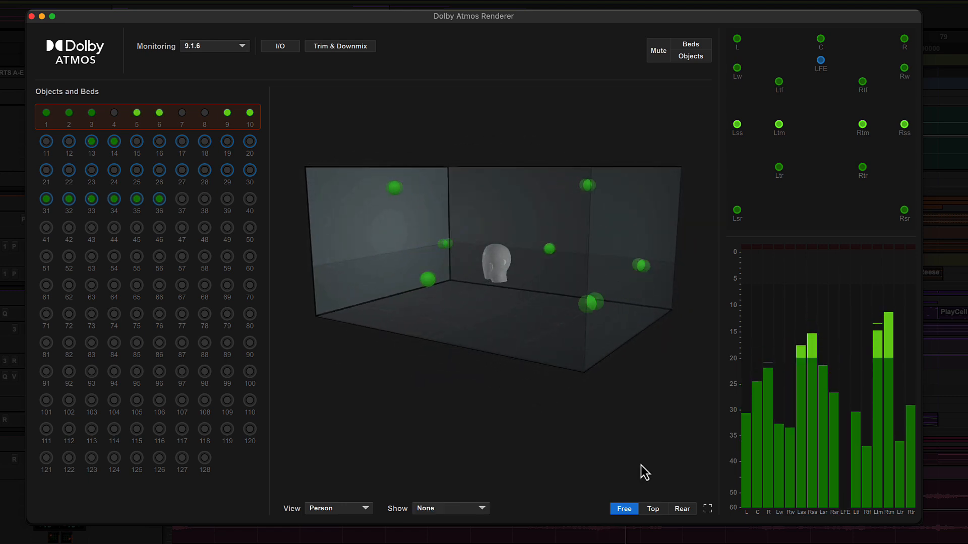
click(655, 507)
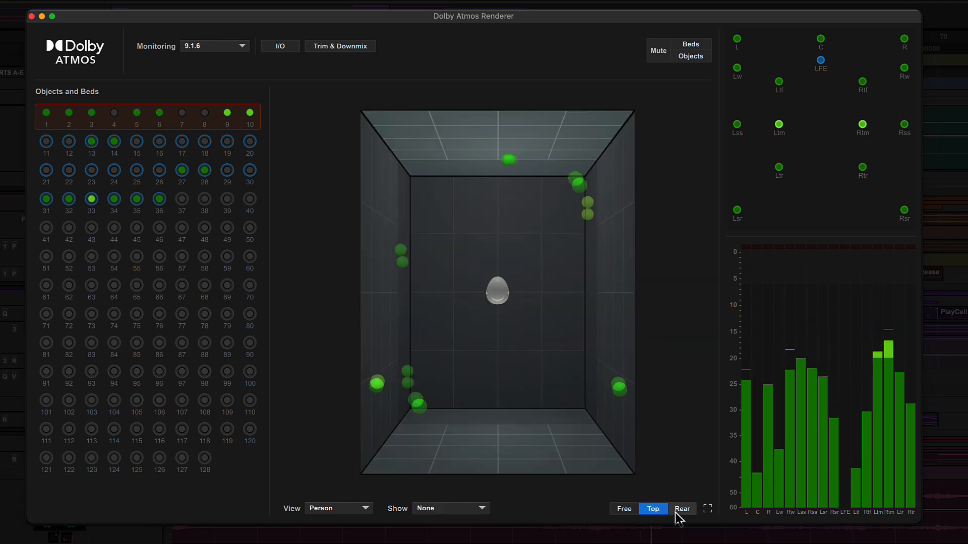
click(682, 510)
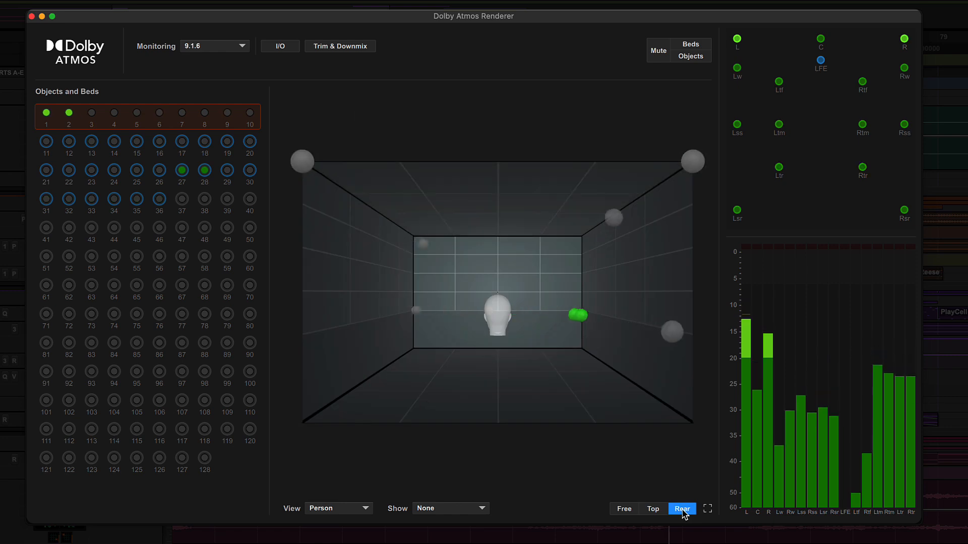
click(623, 509)
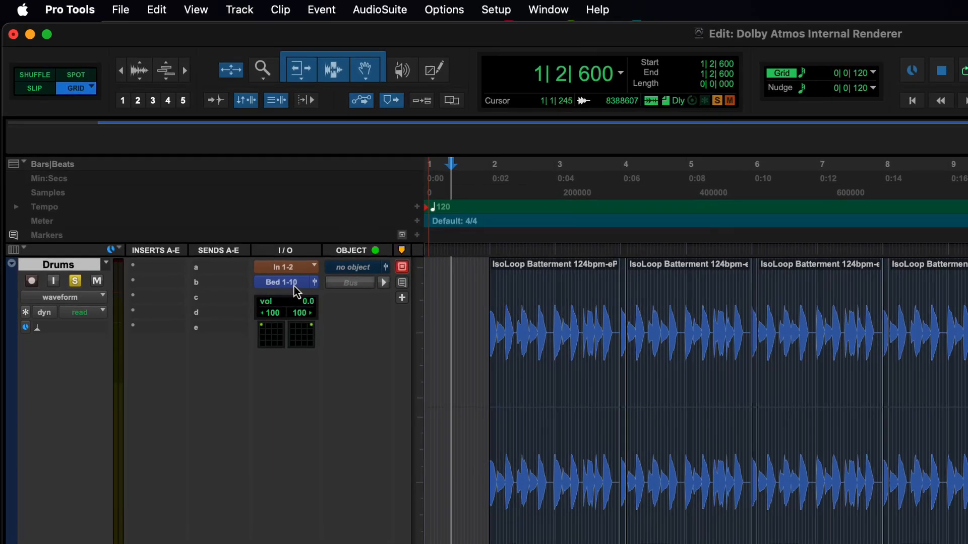
Route the Drums track's output to Bed 1-10 (7.1.2).
click(267, 275)
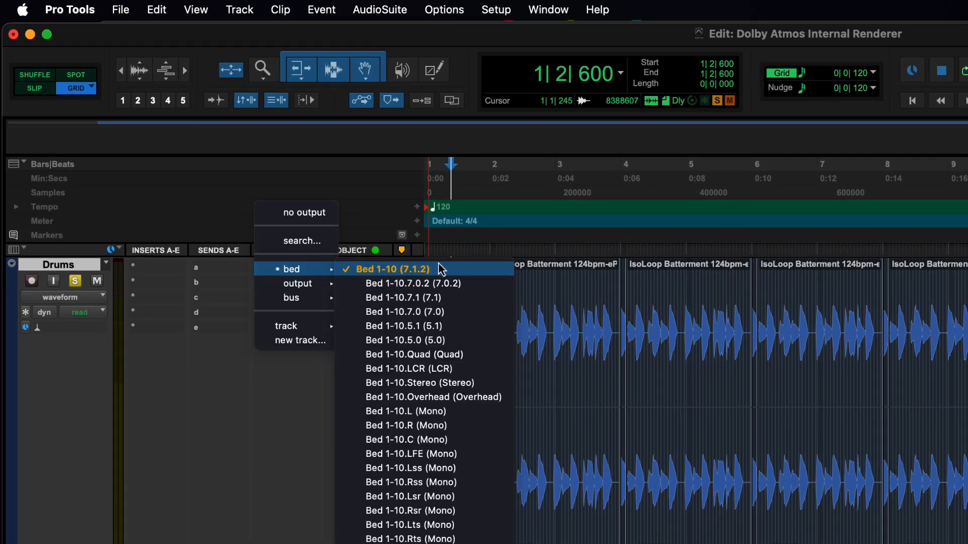
click(477, 270)
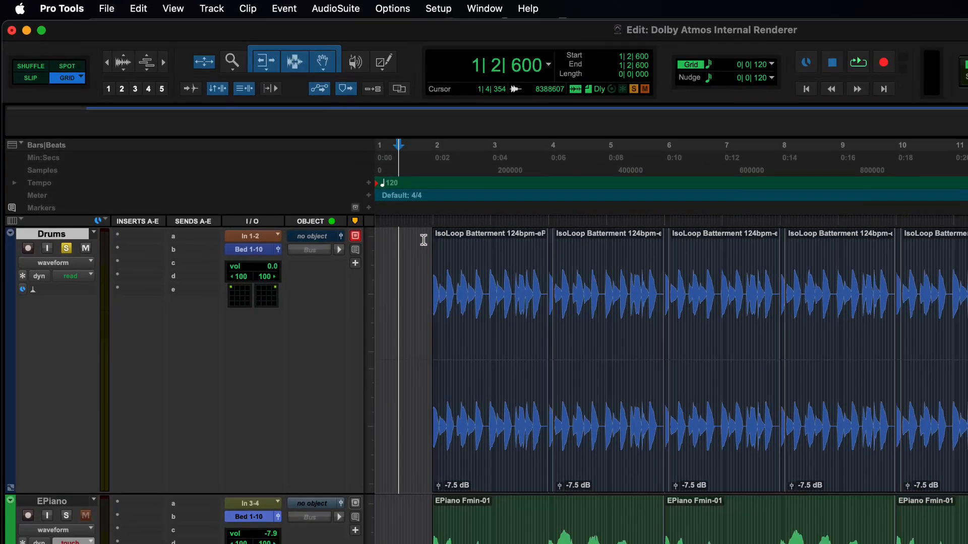
Start playback with the Drums track's panner and the Dolby Atmos Renderer window open.
key(space)
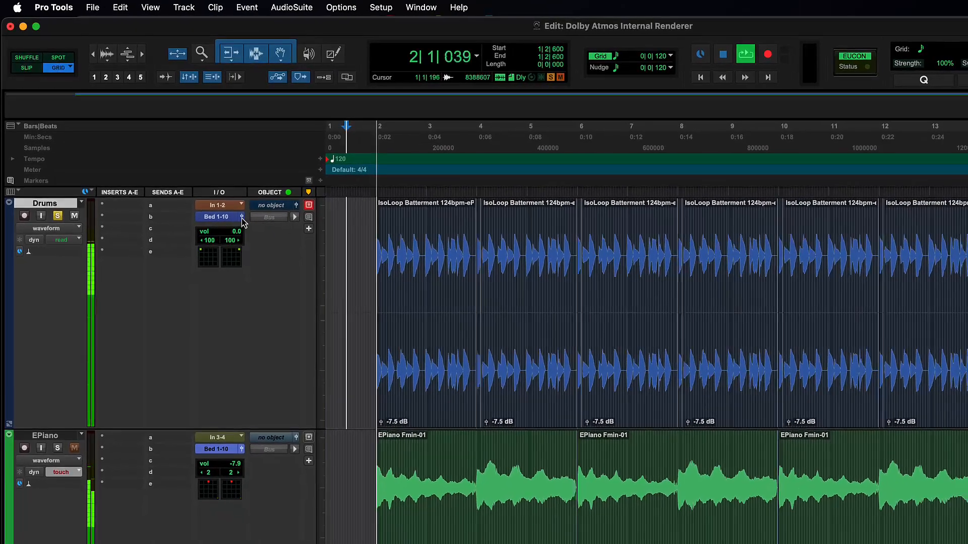
click(277, 249)
key(super+alt+r)
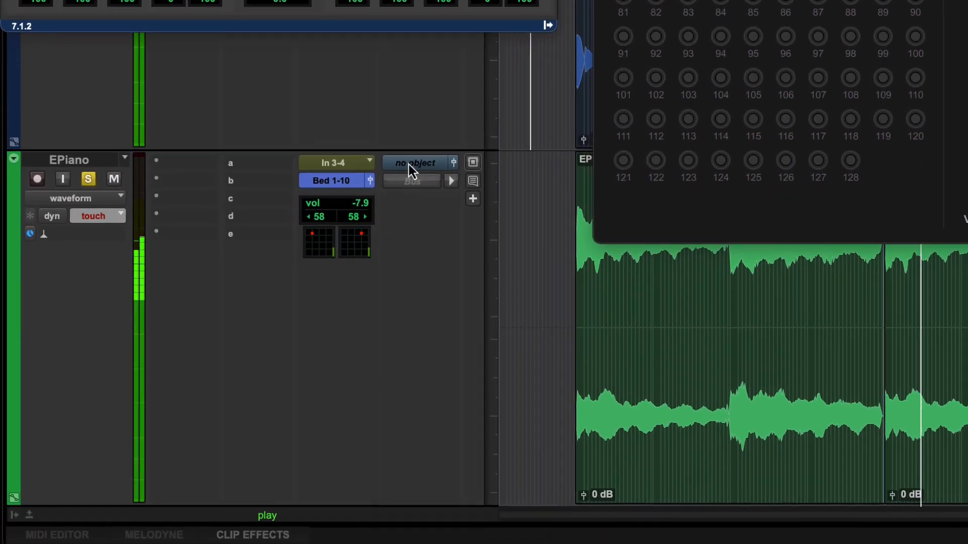
Assign the EPiano track to Object 11-12 (Stereo), switch it from bed to object output and open its panner.
click(288, 408)
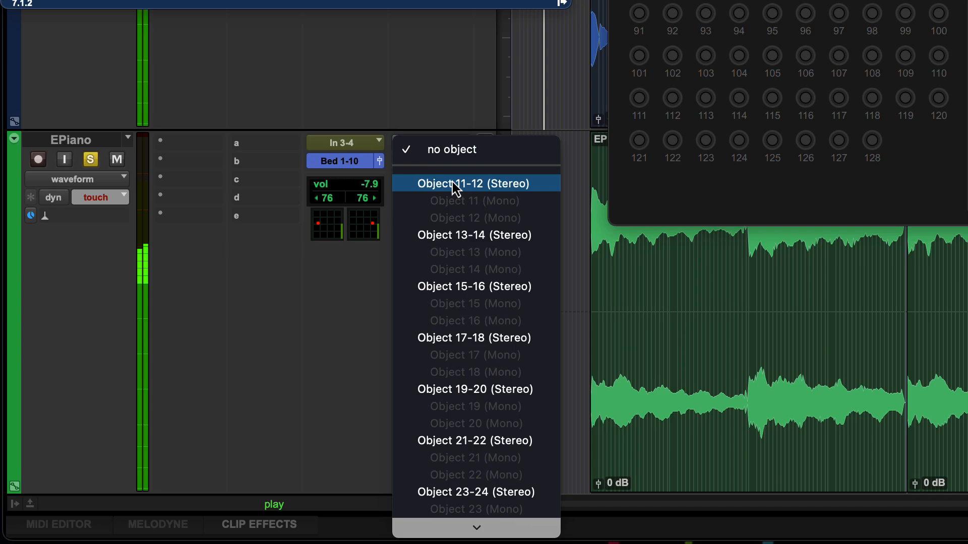
click(452, 184)
click(433, 162)
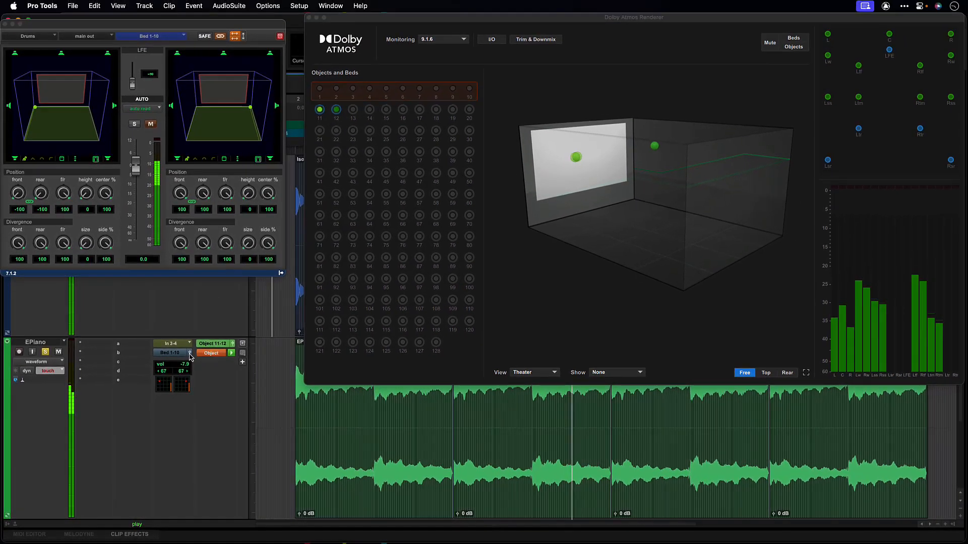
click(191, 356)
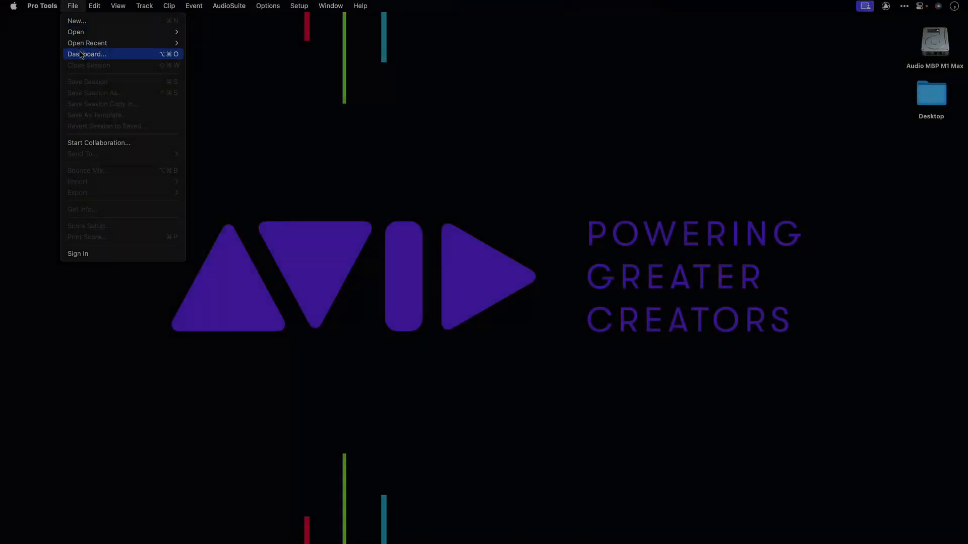
Open the Dolby Atmos demo session from the Dashboard.
click(81, 55)
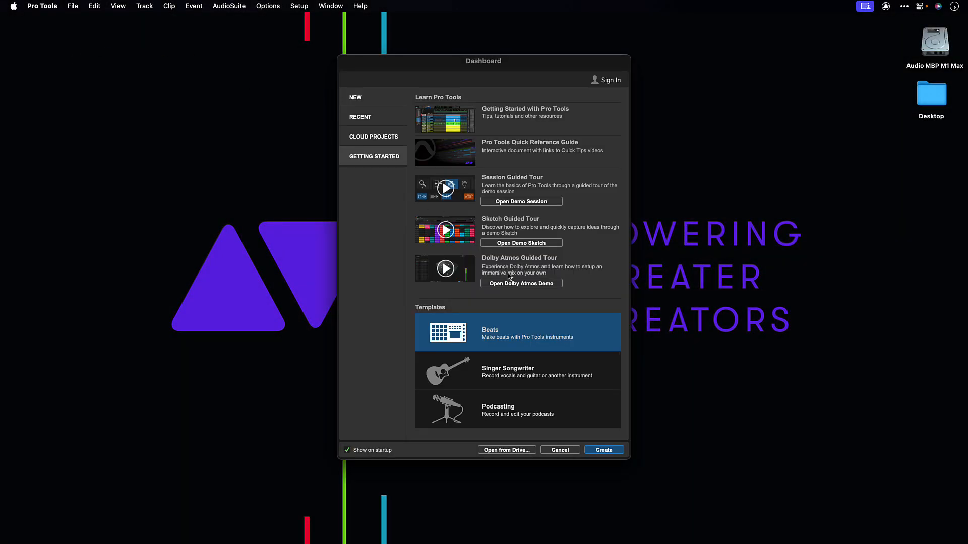
click(513, 283)
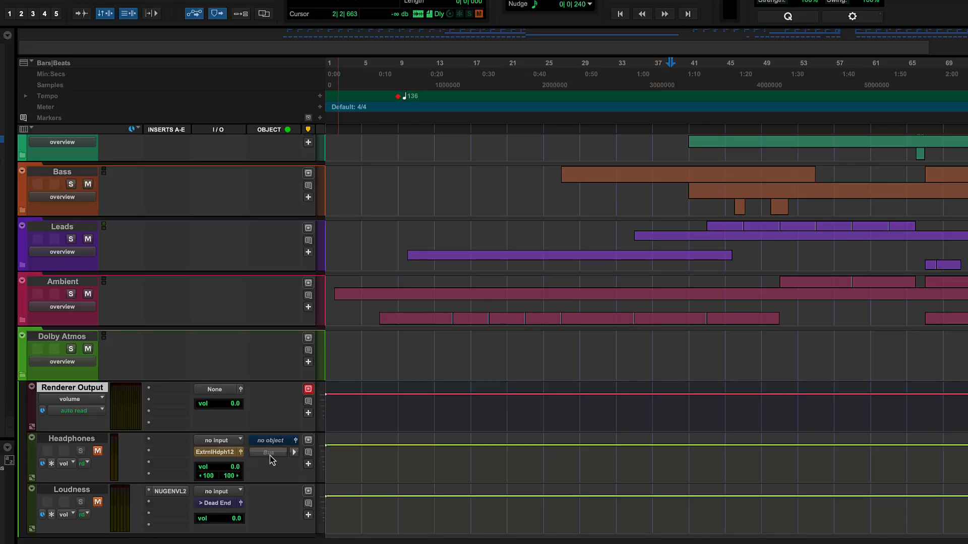
Set the Headphones track's input to the Headphones re-render and the Loudness track's input to the Loudness (5.1) re-render.
click(218, 441)
key(Escape)
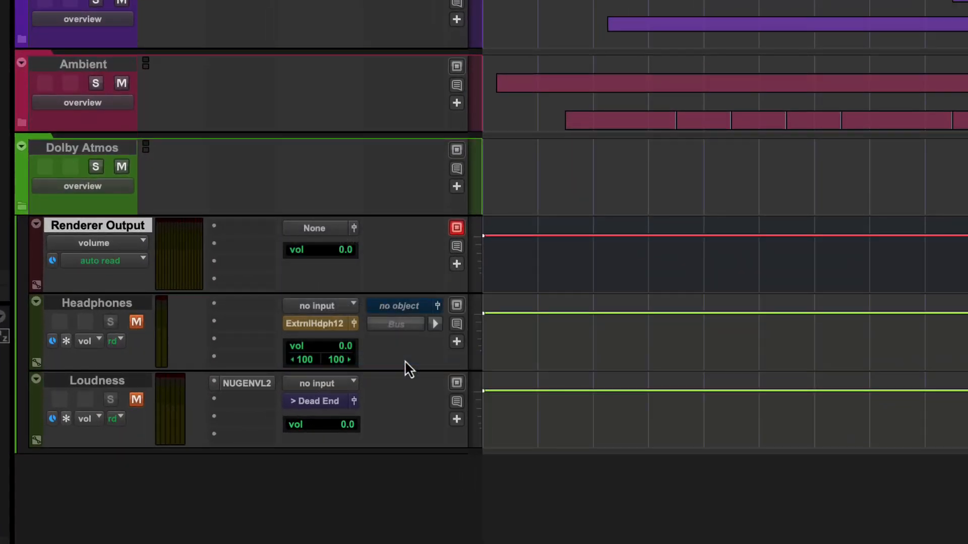
click(330, 386)
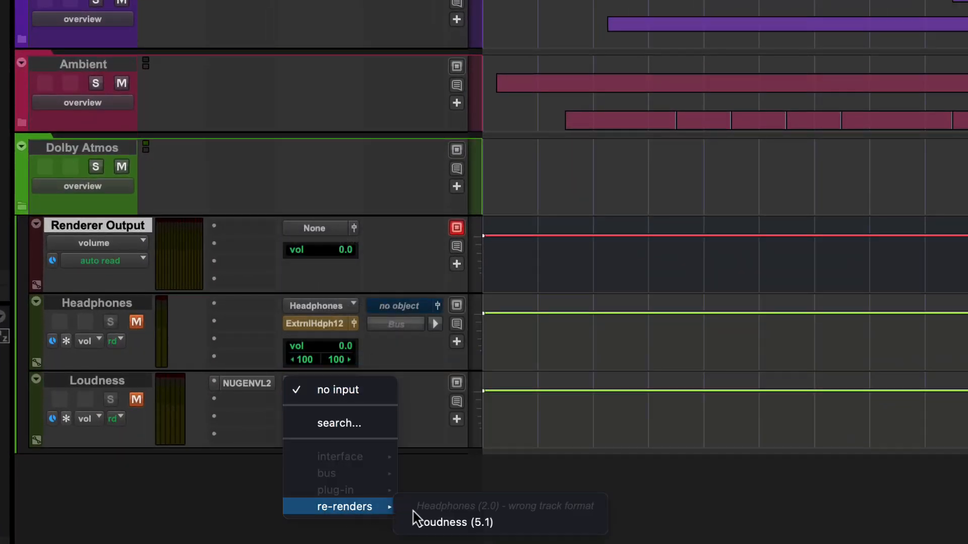
click(423, 523)
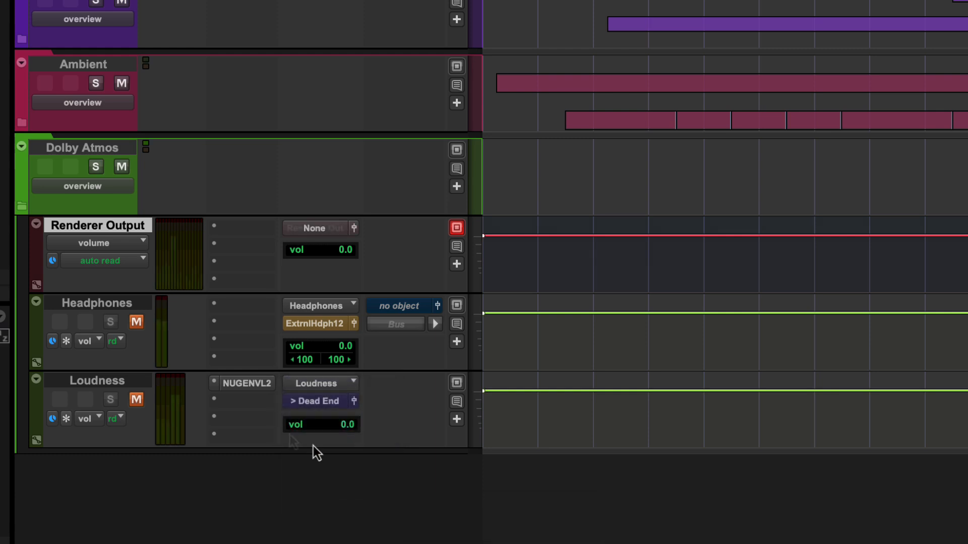
Open the Loudness track's NUGEN VisLM meter and route the Renderer Output track to Renderer Out (9.1.6).
click(264, 384)
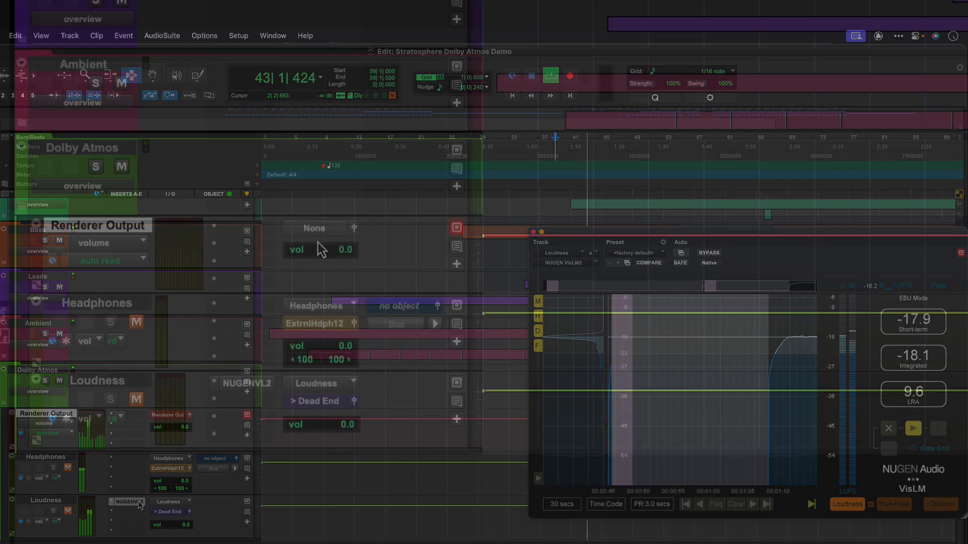
click(168, 415)
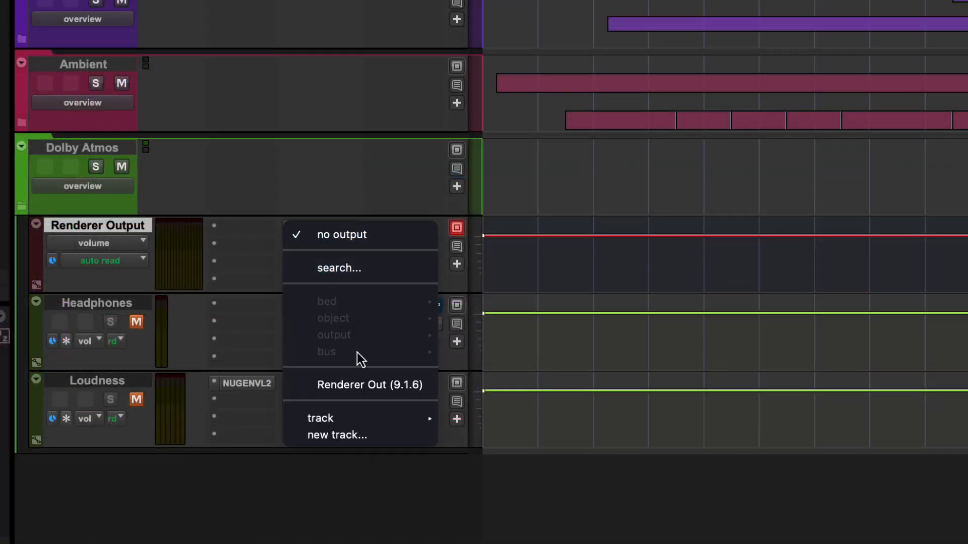
click(355, 384)
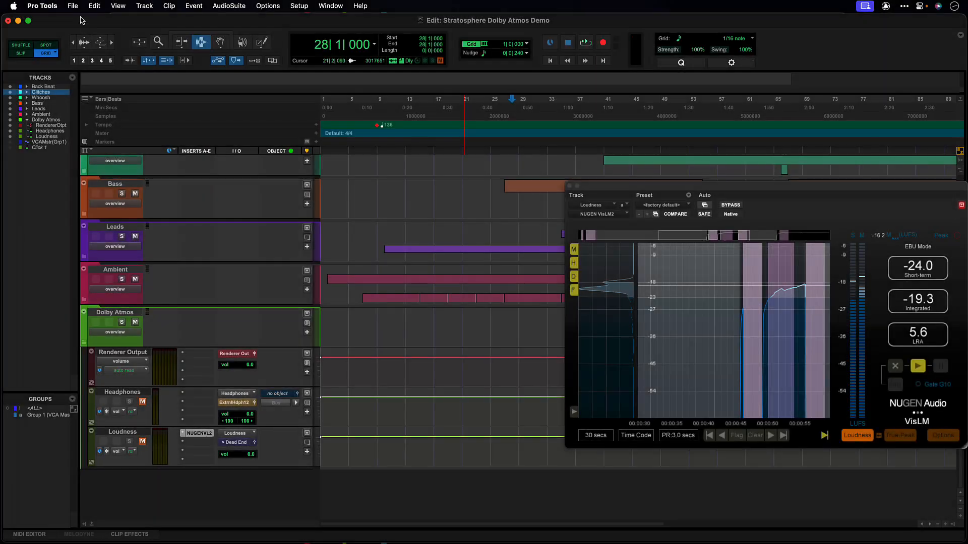
Open the Bounce Mix settings and change the file type from WAV (BWF) to the Dolby Atmos format.
click(73, 6)
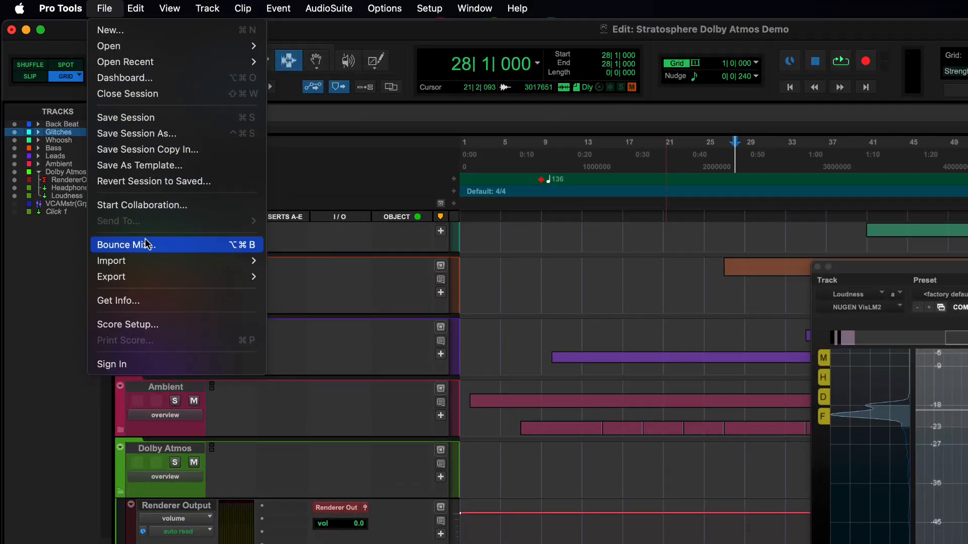
click(146, 245)
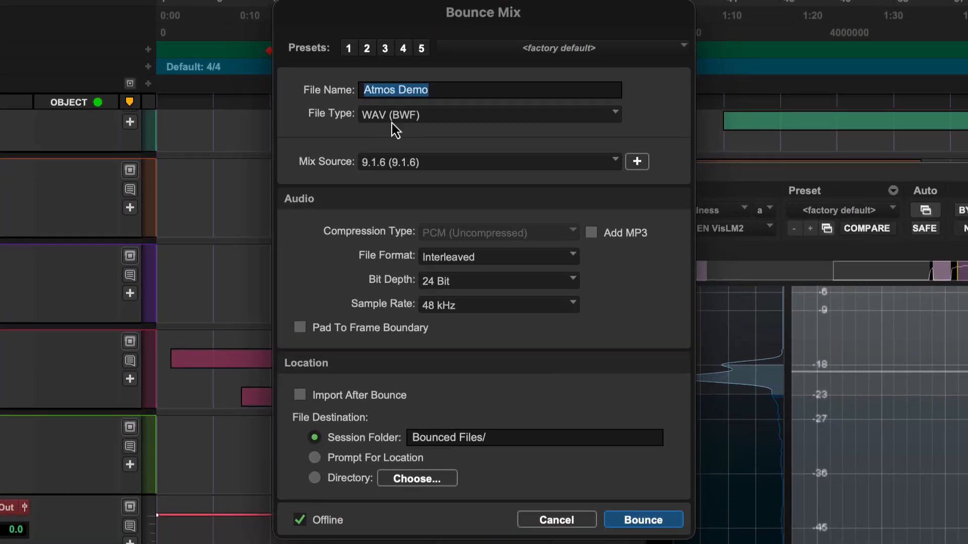
click(459, 127)
click(461, 137)
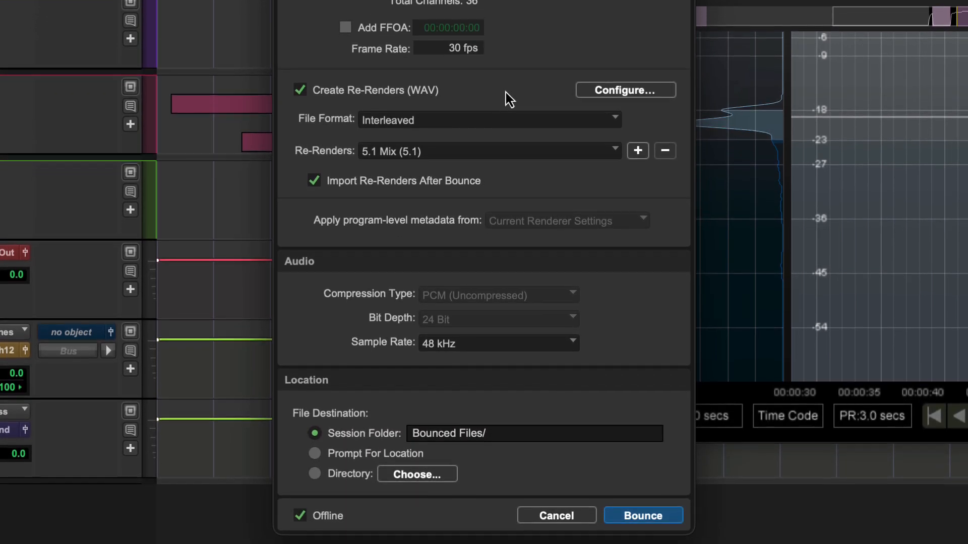
Add a re-render named FX in the bounce's re-render configuration and set its format to 5.1.
click(597, 95)
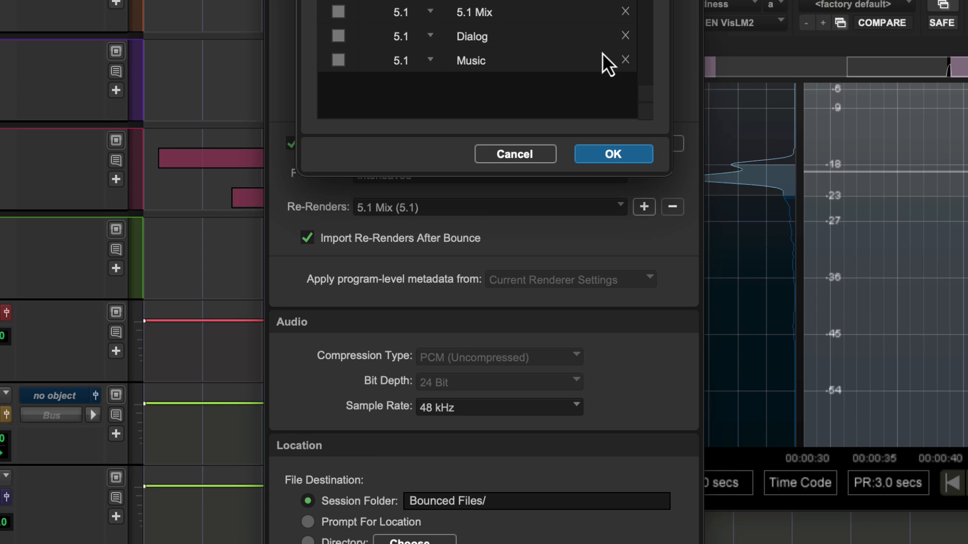
text(FX)
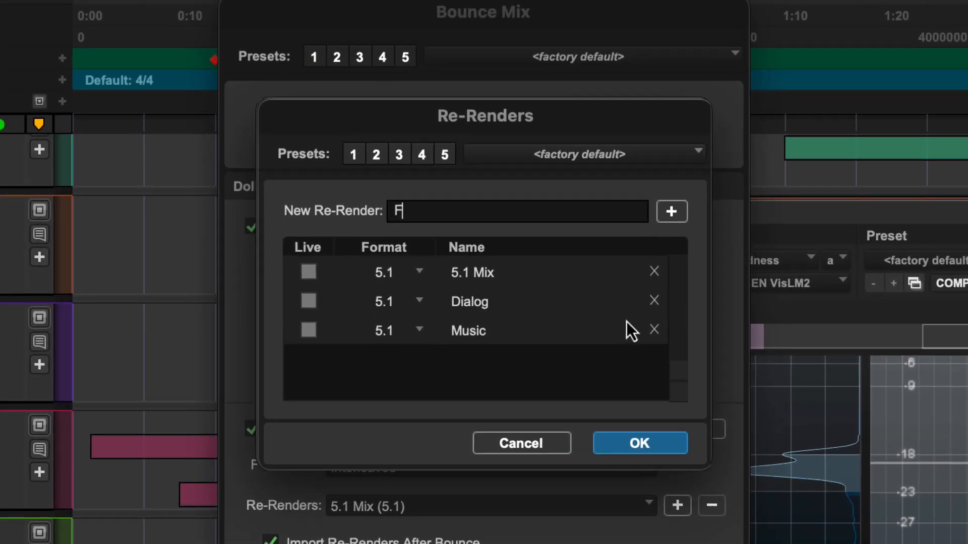
click(670, 218)
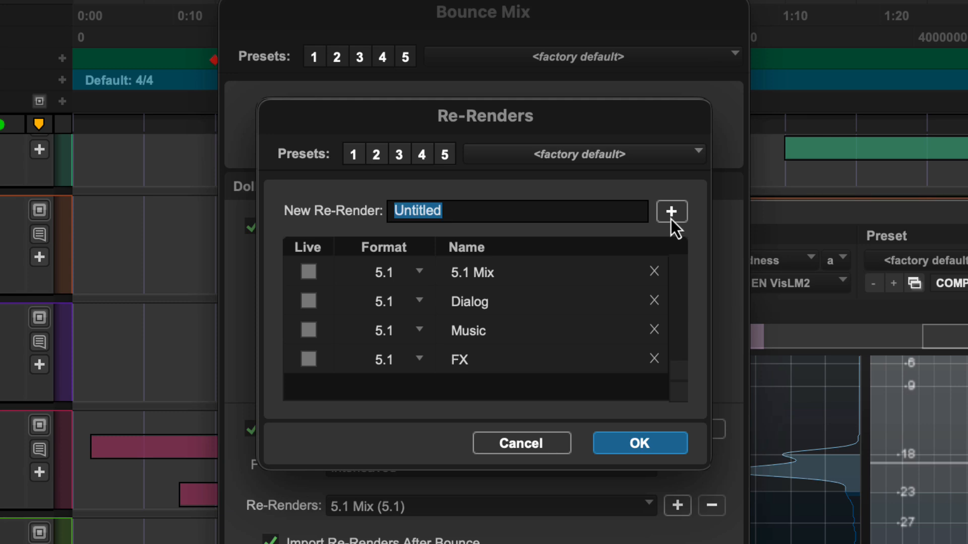
click(391, 362)
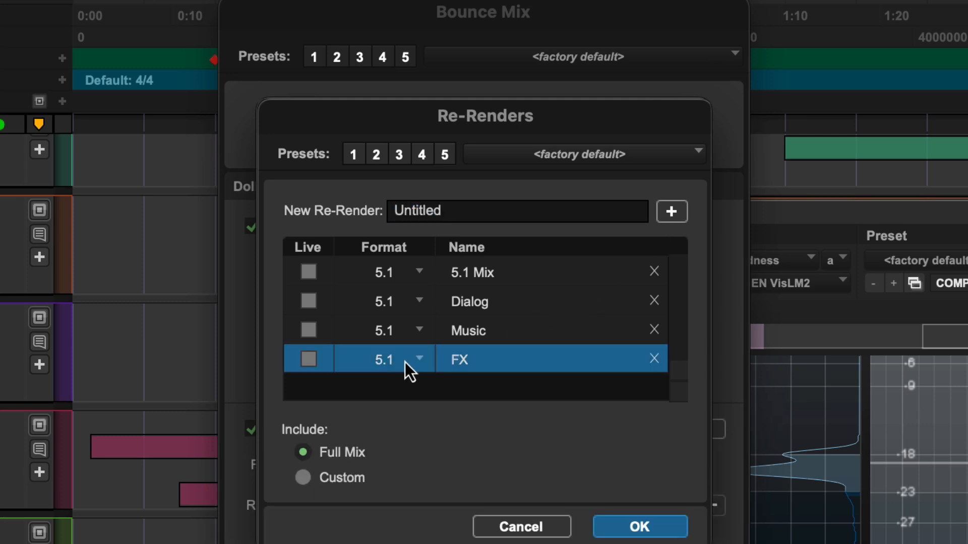
click(419, 362)
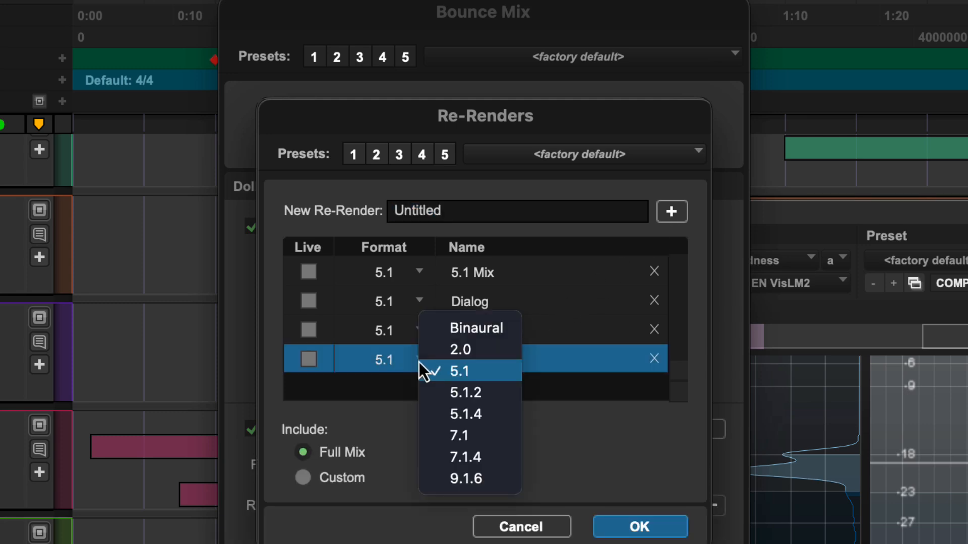
click(477, 376)
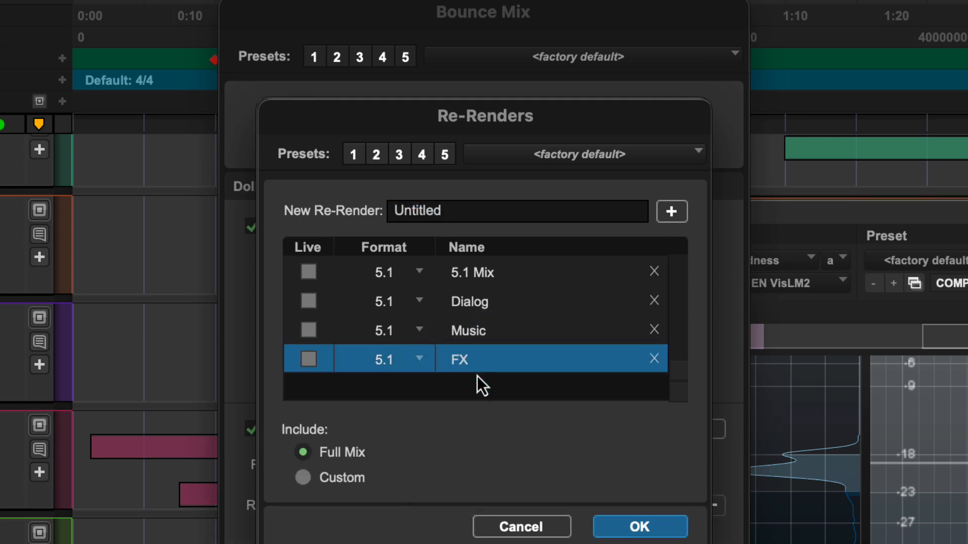
Set the FX re-render to custom content that includes only the Effects group and accept the re-render configuration.
click(344, 476)
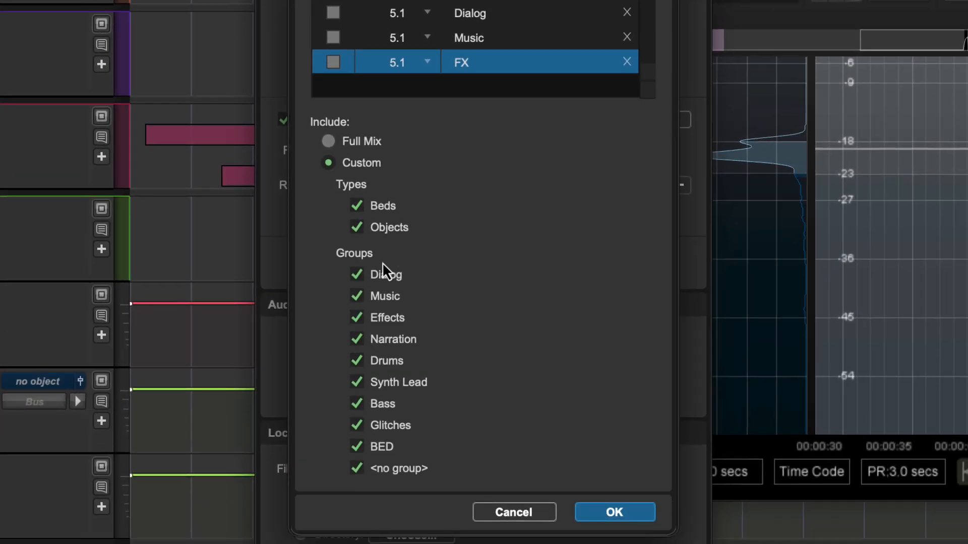
alt+click(383, 275)
click(393, 321)
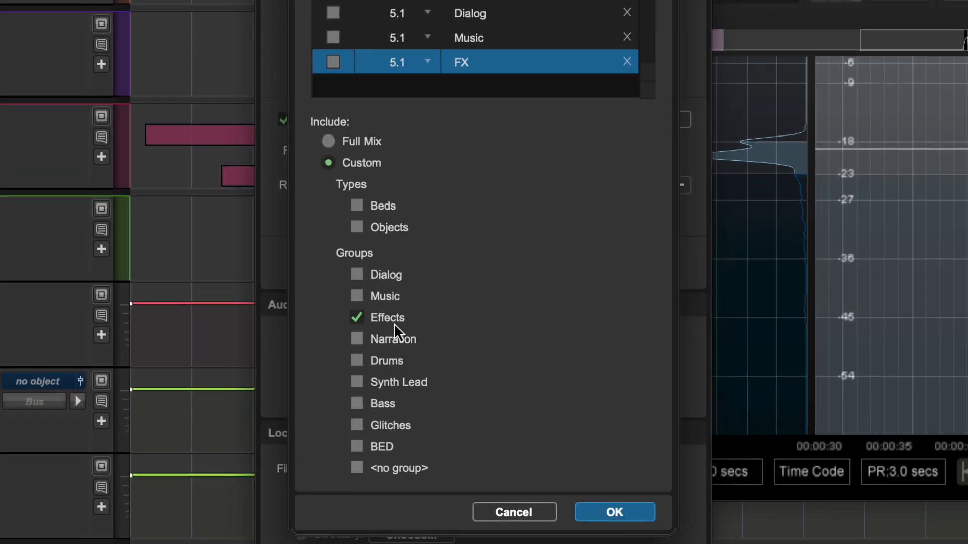
click(619, 512)
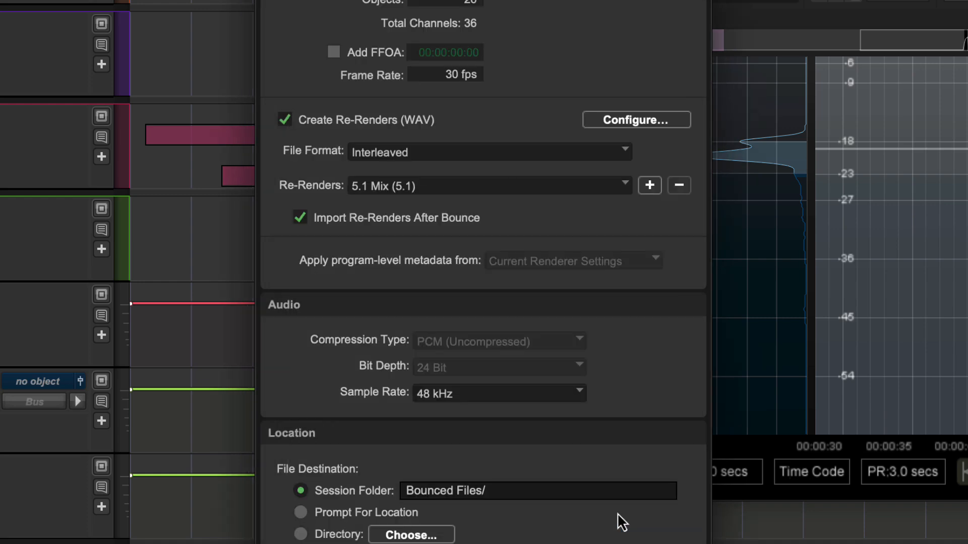
Add the Dialog, Music and FX 5.1 re-renders to the bounce alongside the 5.1 Mix.
click(653, 184)
click(653, 185)
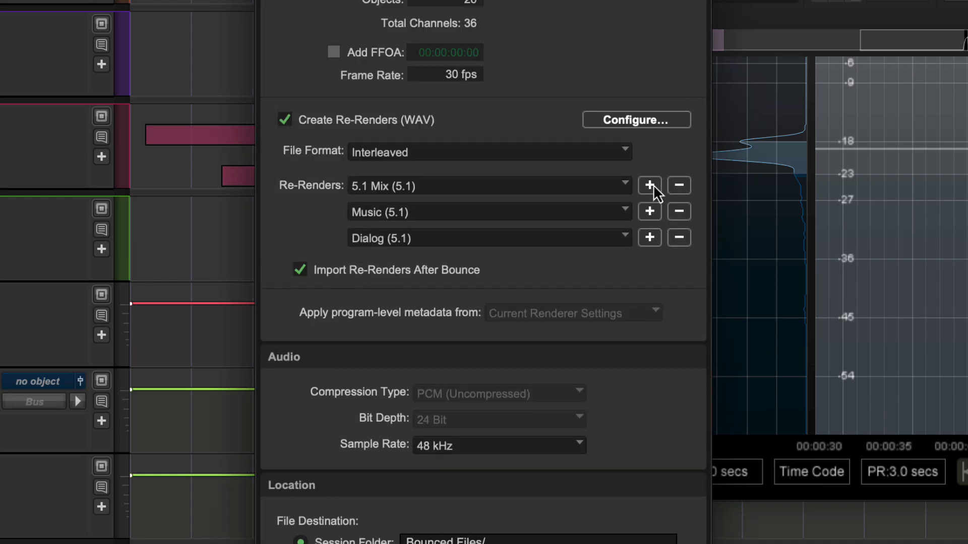
click(653, 185)
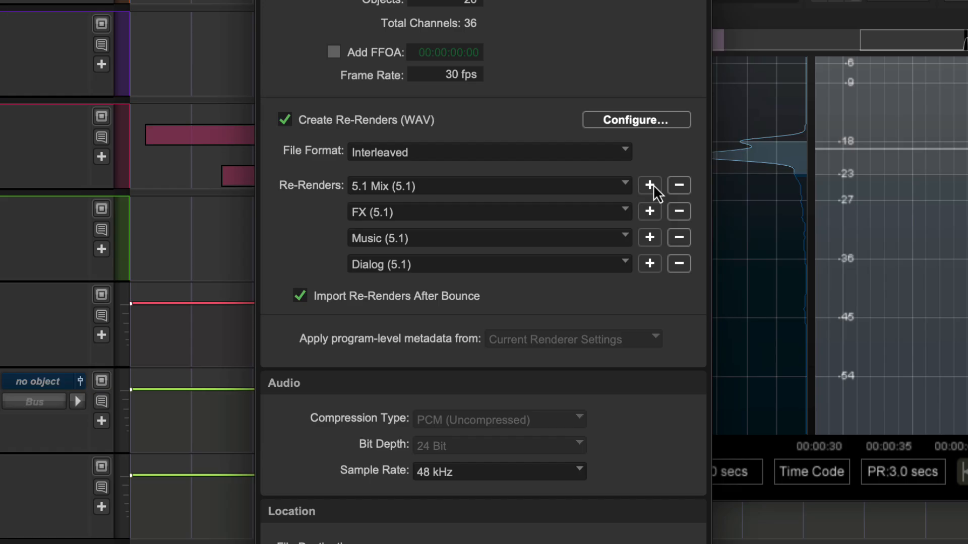